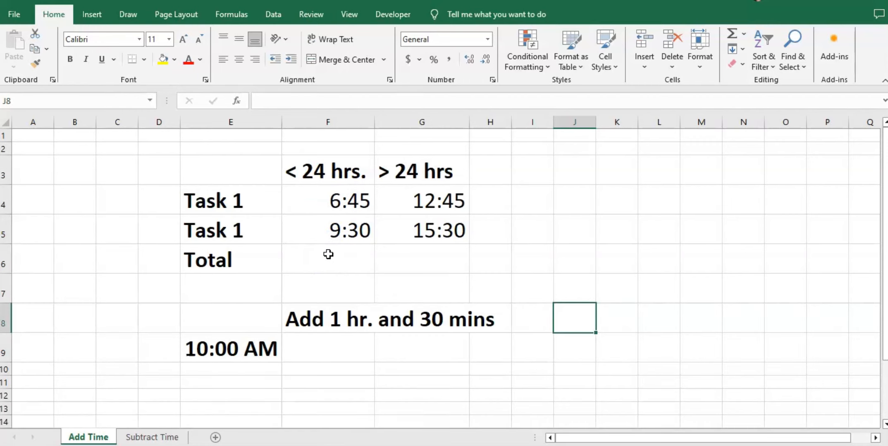
Total the two task times in the < 24 hrs. column with =SUM(F4:F5) in cell F6
{"action": "left_click", "coordinate": [328, 254]}
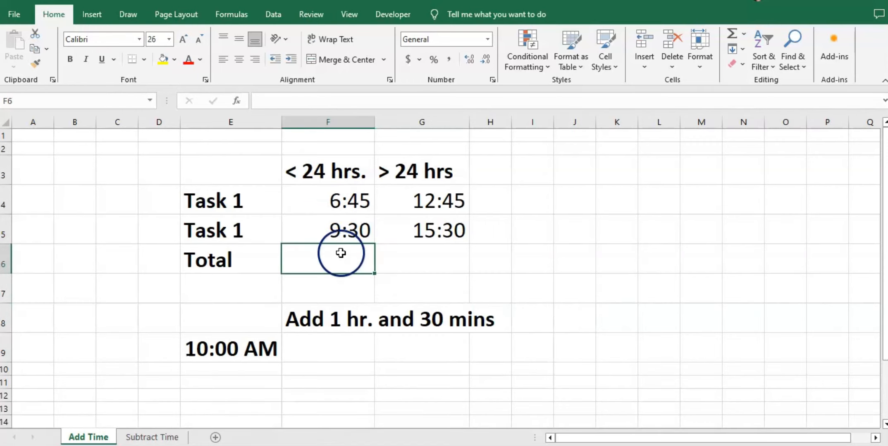
{"action": "left_click", "coordinate": [735, 34]}
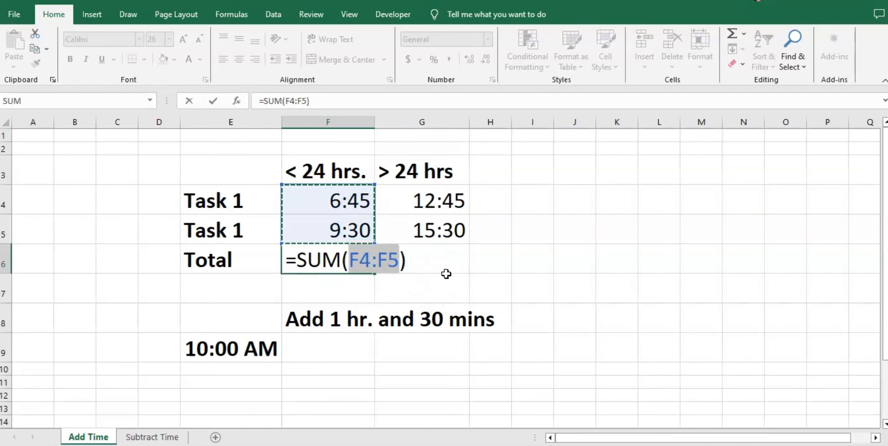
{"action": "key", "text": "Return"}
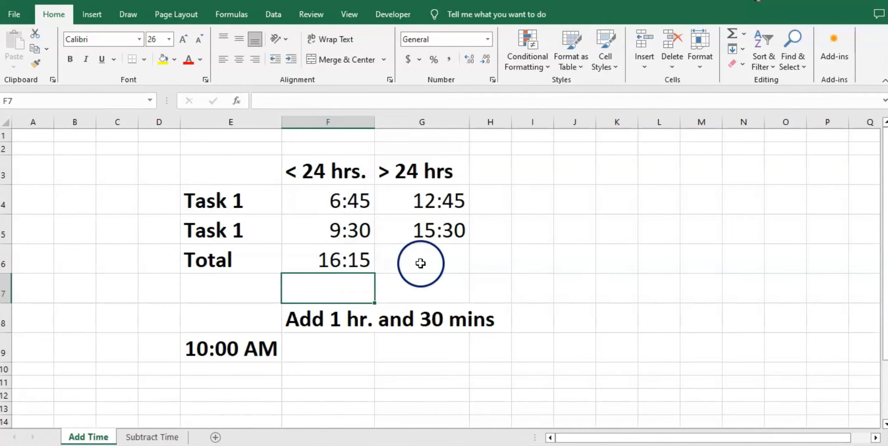
Add the two task times in the > 24 hrs column by entering =G4+G5 in cell G6
{"action": "left_click", "coordinate": [420, 263]}
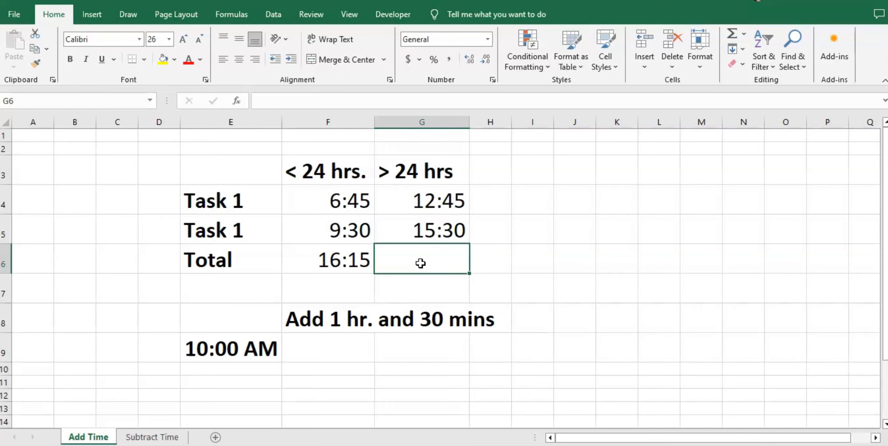
{"action": "double_click", "coordinate": [420, 263]}
{"action": "type", "text": "="}
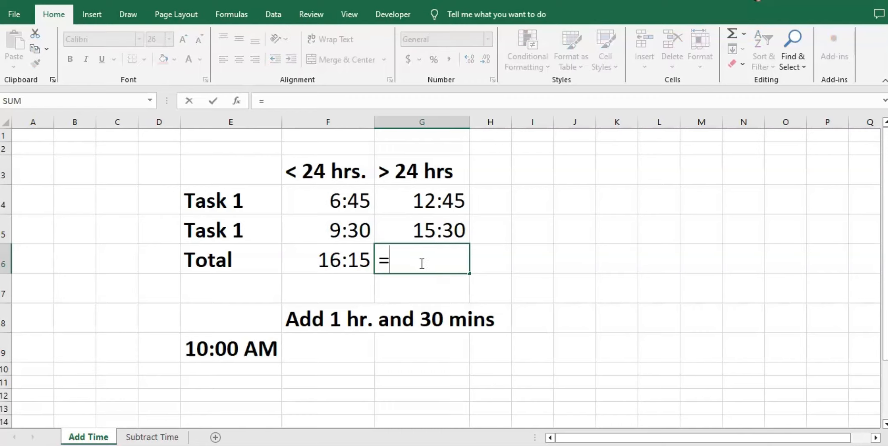
{"action": "left_click", "coordinate": [435, 202]}
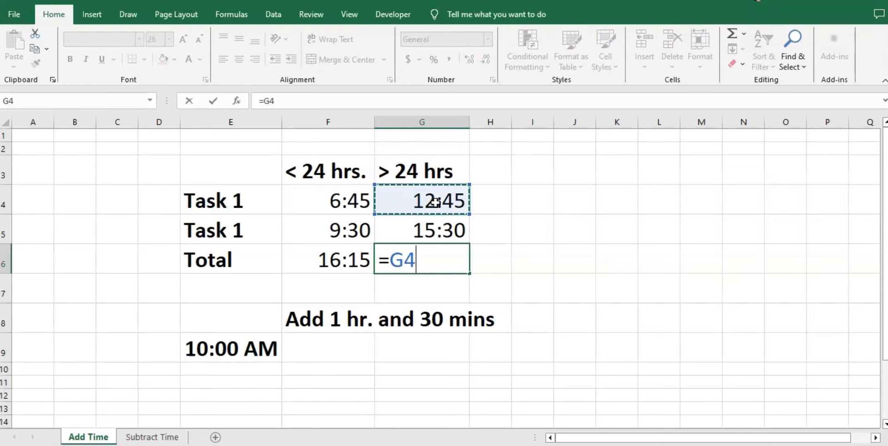
{"action": "type", "text": "+"}
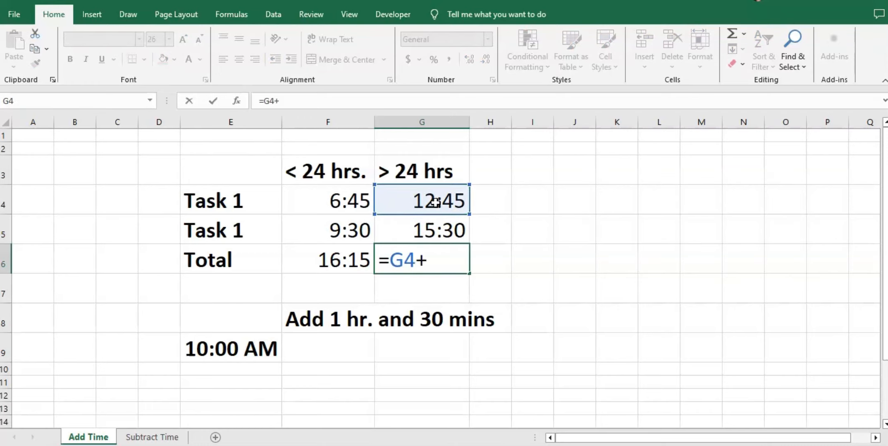
{"action": "left_click", "coordinate": [430, 231]}
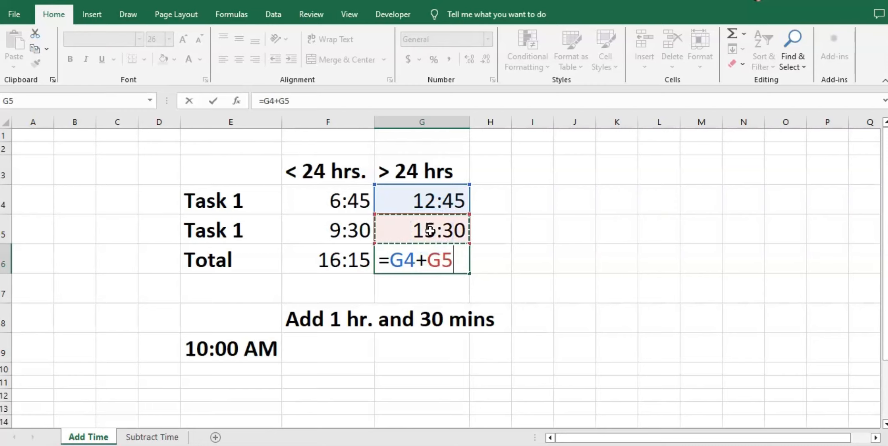
{"action": "key", "text": "Return"}
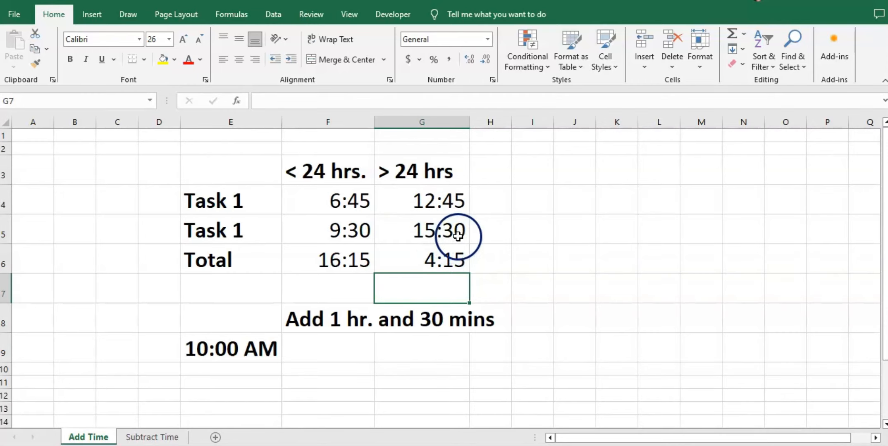
Apply the custom number format [h] : mm to the total in cell G6
{"action": "left_click", "coordinate": [454, 262]}
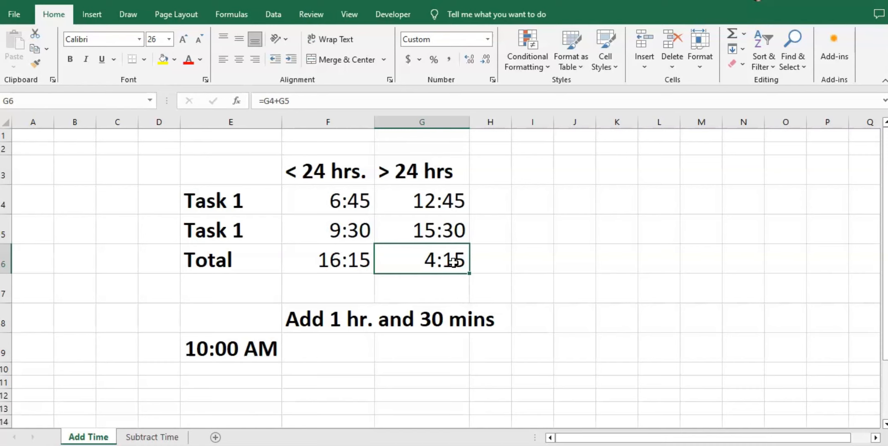
{"action": "right_click", "coordinate": [453, 266]}
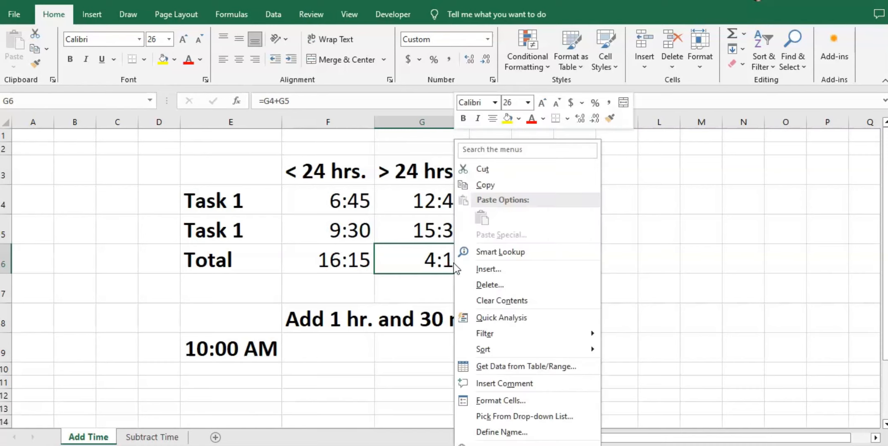
{"action": "left_click", "coordinate": [496, 399]}
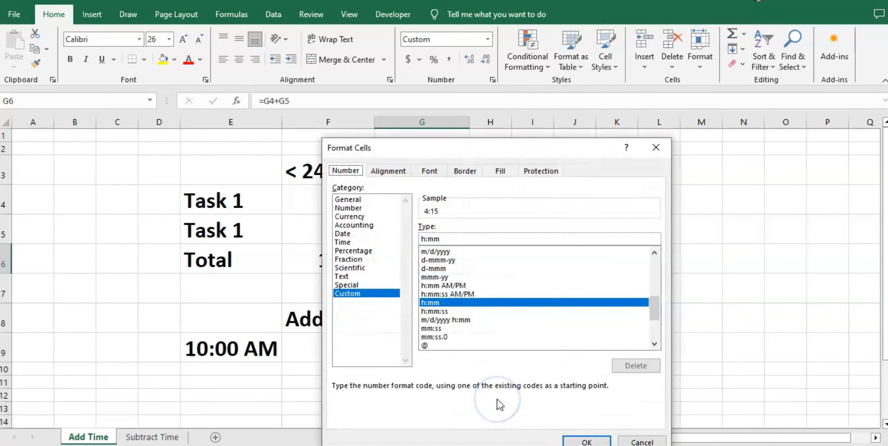
{"action": "left_click", "coordinate": [347, 294]}
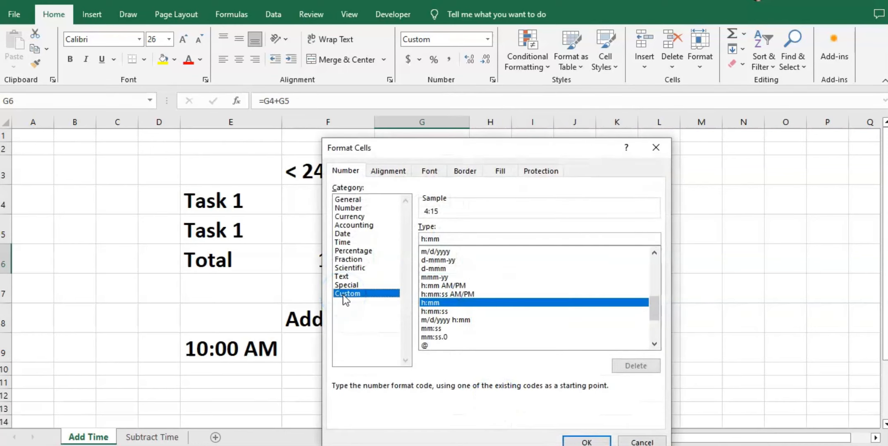
{"action": "left_click", "coordinate": [648, 322]}
{"action": "left_click_drag", "start_coordinate": [656, 307], "coordinate": [657, 346]}
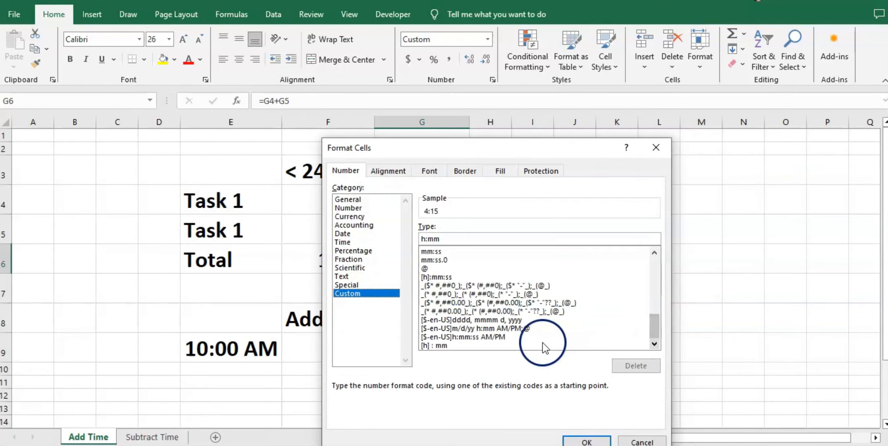
{"action": "left_click", "coordinate": [441, 347]}
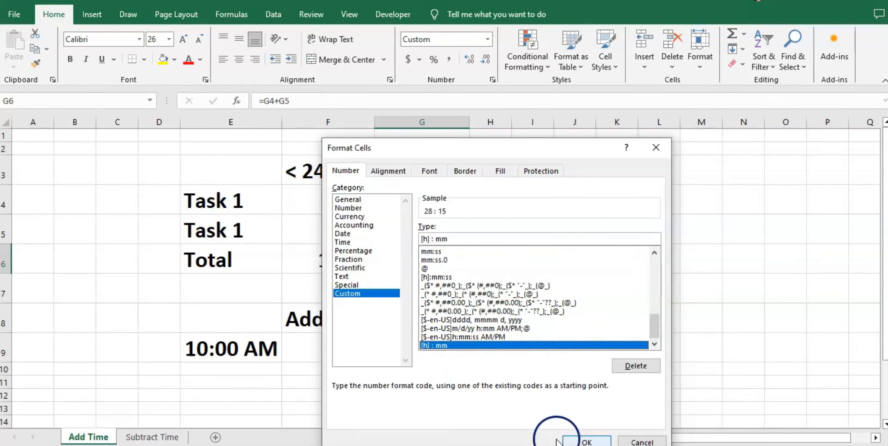
{"action": "left_click", "coordinate": [578, 441]}
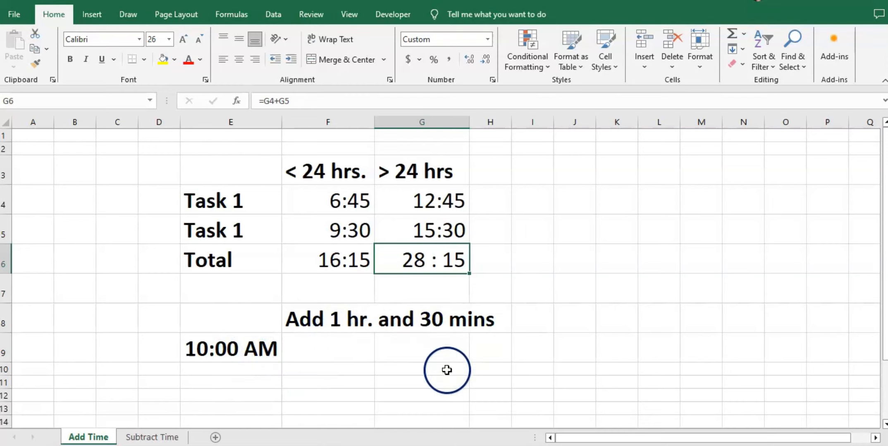
Add 1 hour and 30 minutes to the 10:00 AM time by entering =E9+TIME(1,30,0) in cell F9
{"action": "left_click", "coordinate": [338, 345]}
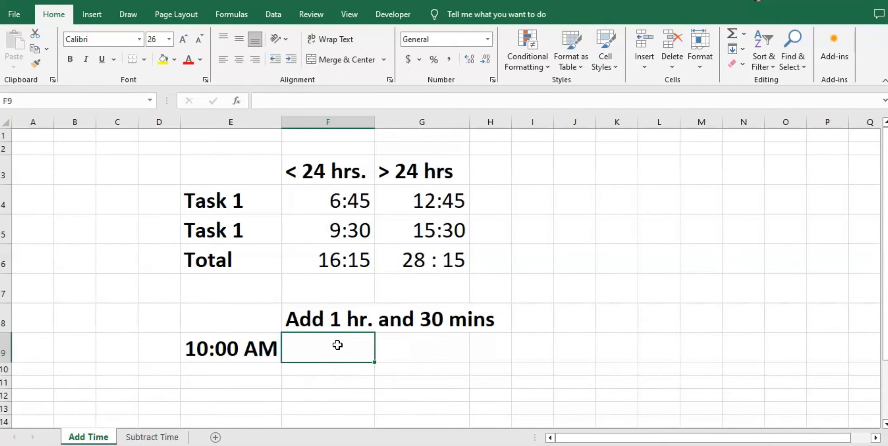
{"action": "type", "text": "="}
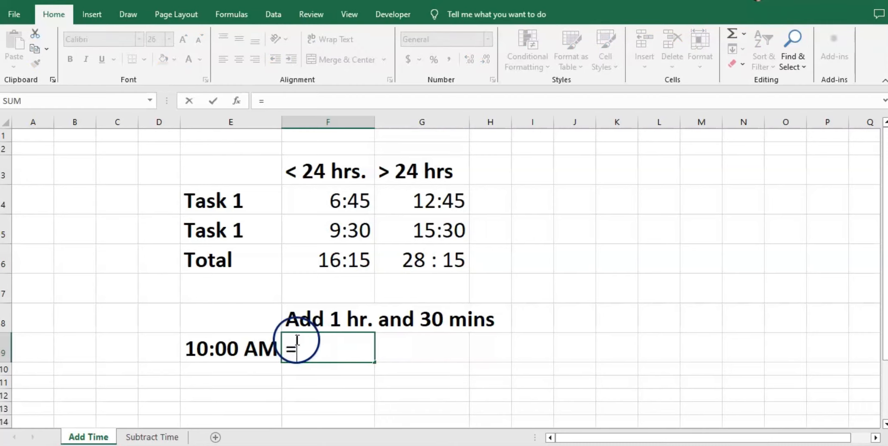
{"action": "left_click", "coordinate": [215, 352]}
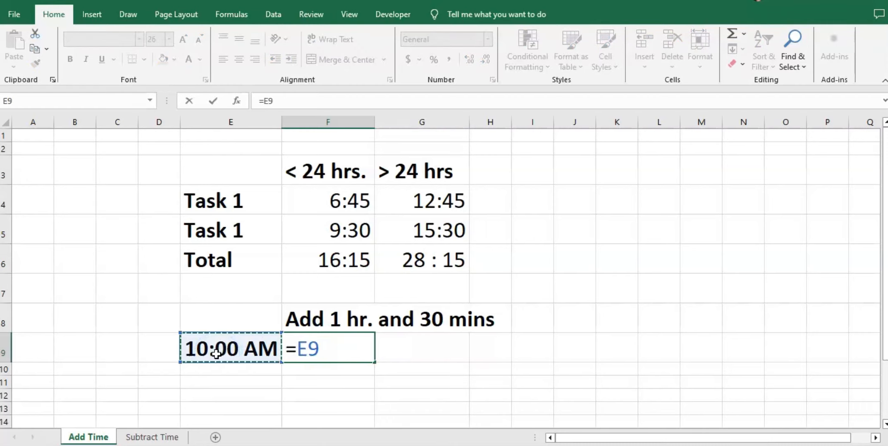
{"action": "type", "text": "+"}
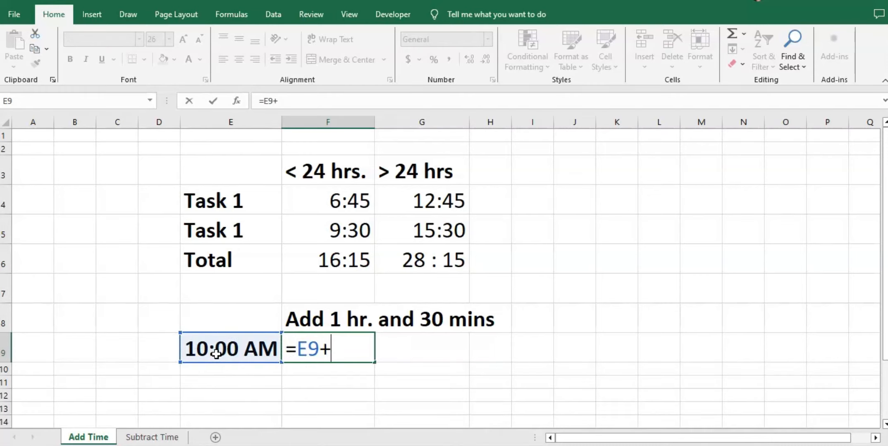
{"action": "type", "text": "t"}
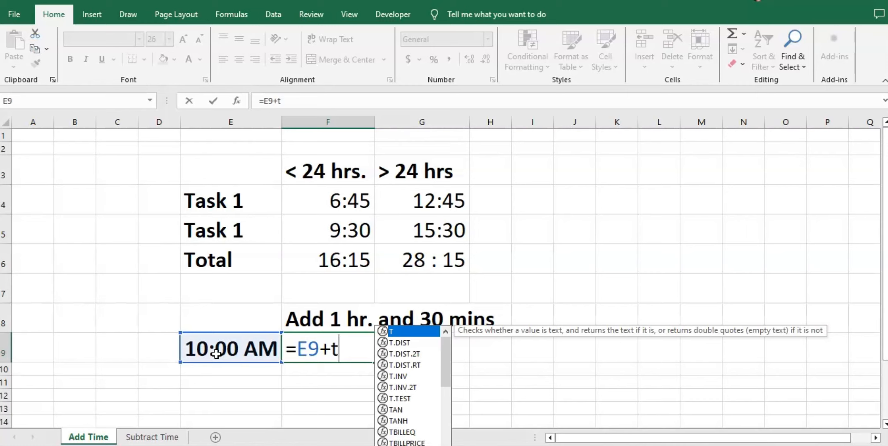
{"action": "type", "text": "i"}
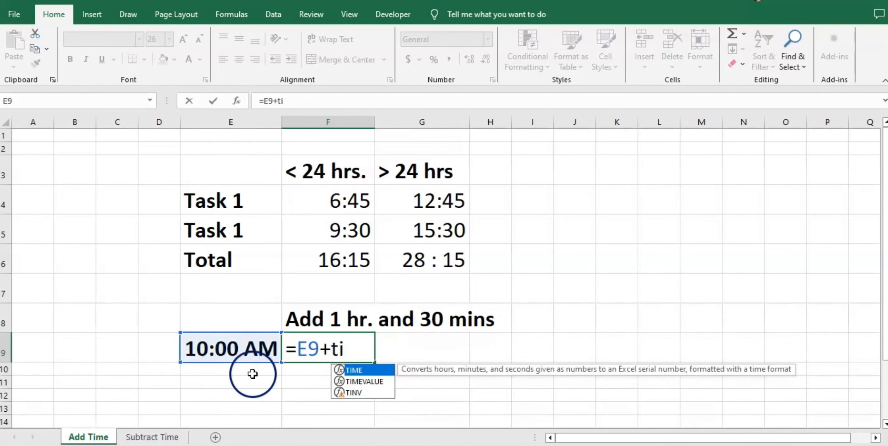
{"action": "double_click", "coordinate": [352, 371]}
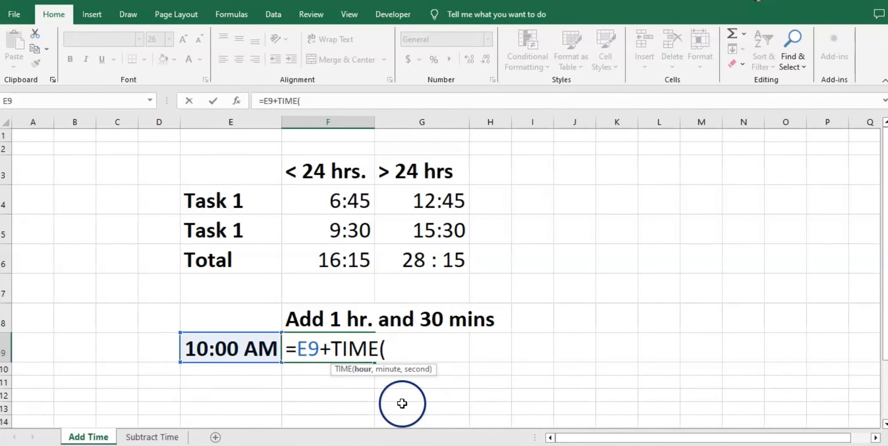
{"action": "type", "text": "1"}
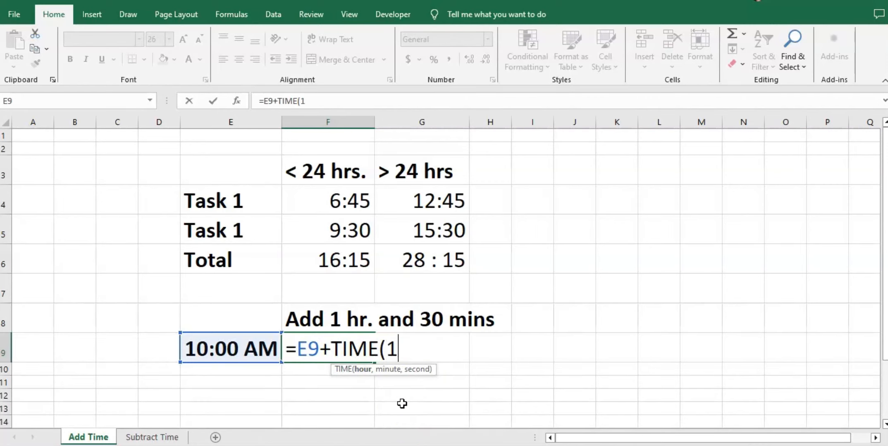
{"action": "type", "text": ","}
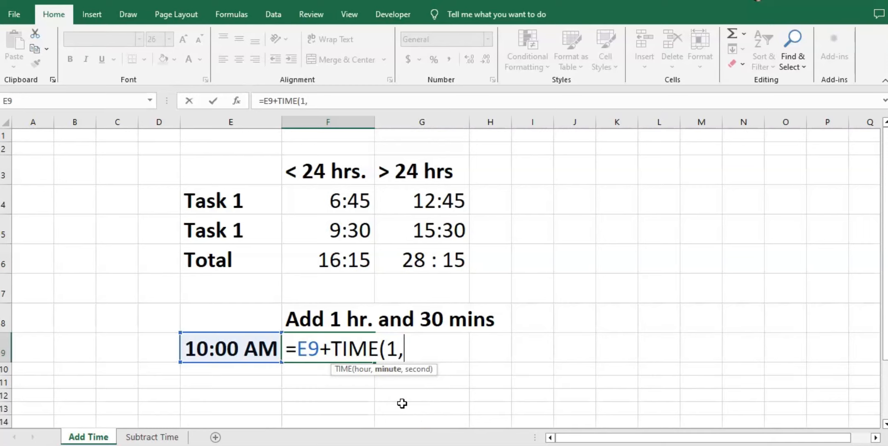
{"action": "type", "text": "30"}
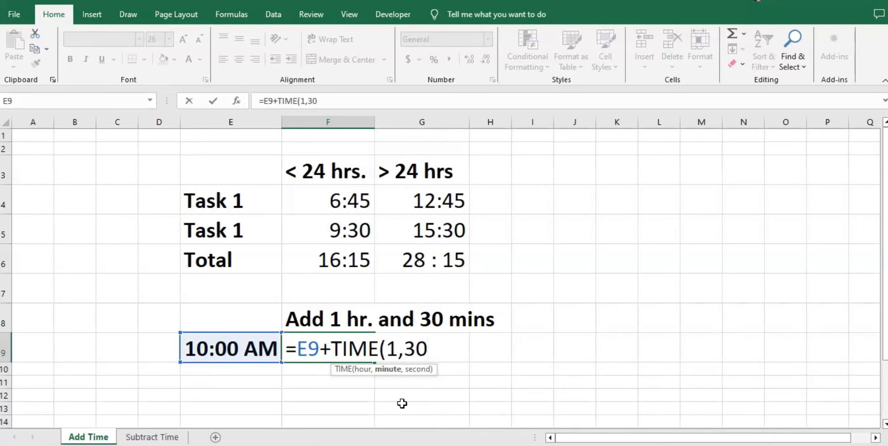
{"action": "type", "text": ",0"}
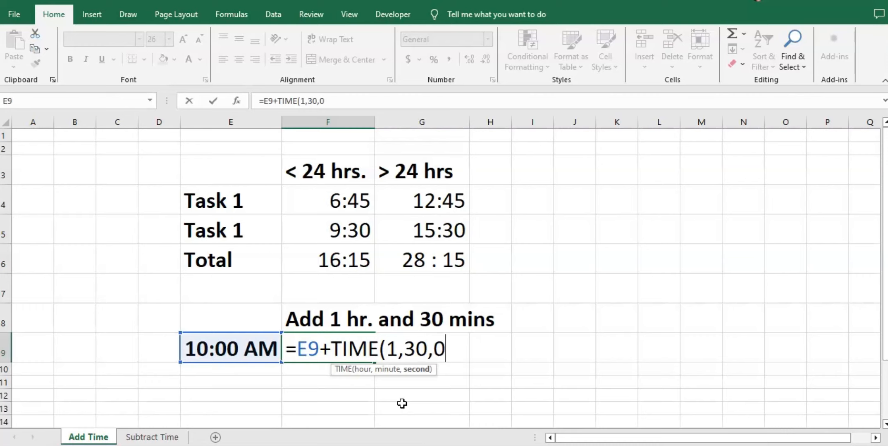
{"action": "type", "text": ")"}
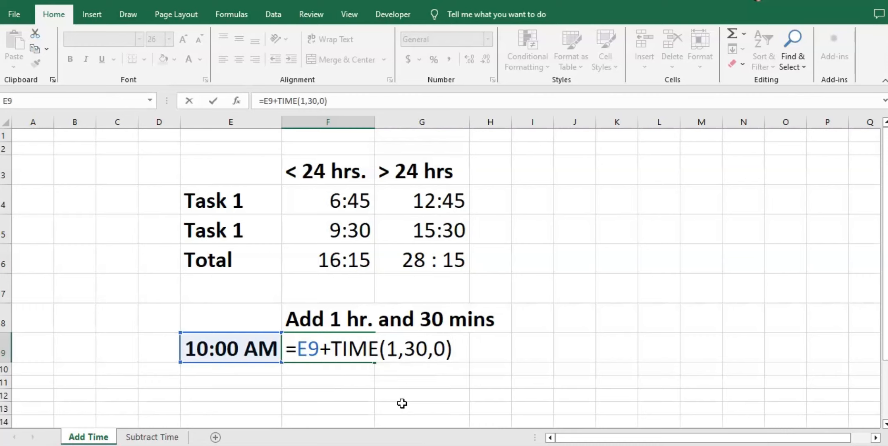
{"action": "key", "text": "Return"}
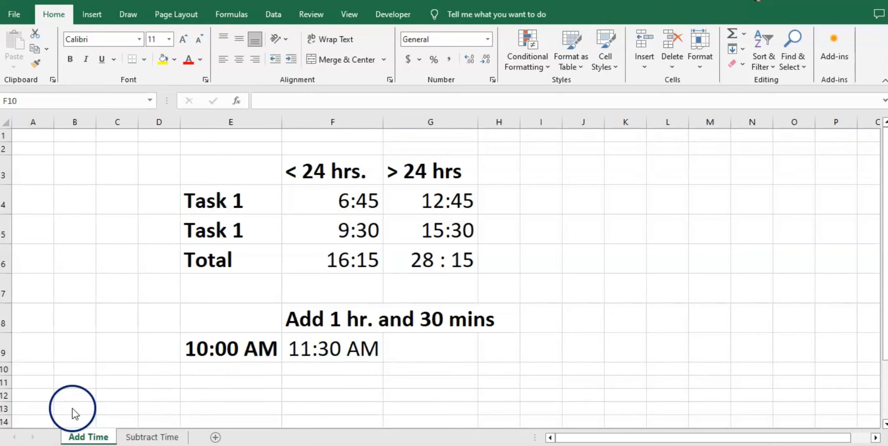
Switch to the Subtract Time worksheet
{"action": "left_click", "coordinate": [151, 439]}
{"action": "left_click", "coordinate": [151, 438]}
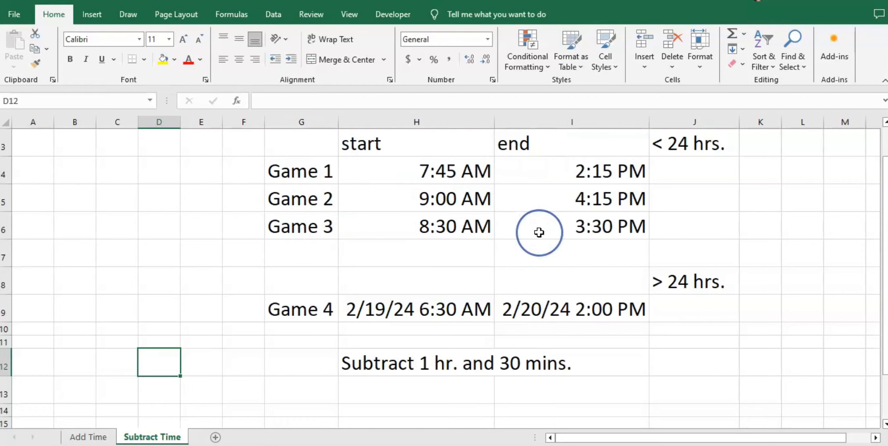
Try to calculate Game 1's duration by entering =H4-I4 in cell J4 of the < 24 hrs. column
{"action": "left_click", "coordinate": [686, 177]}
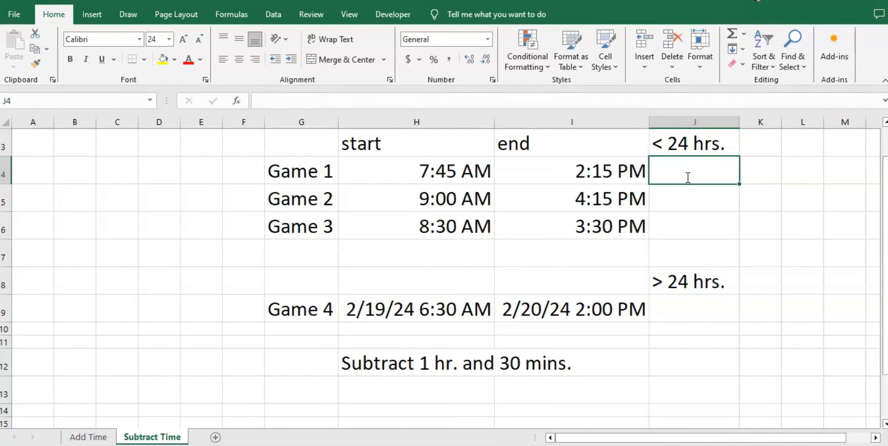
{"action": "type", "text": "="}
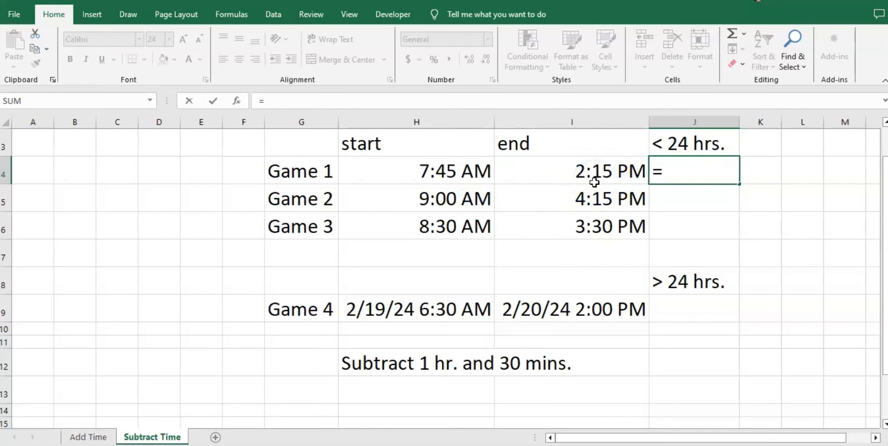
{"action": "left_click", "coordinate": [457, 171]}
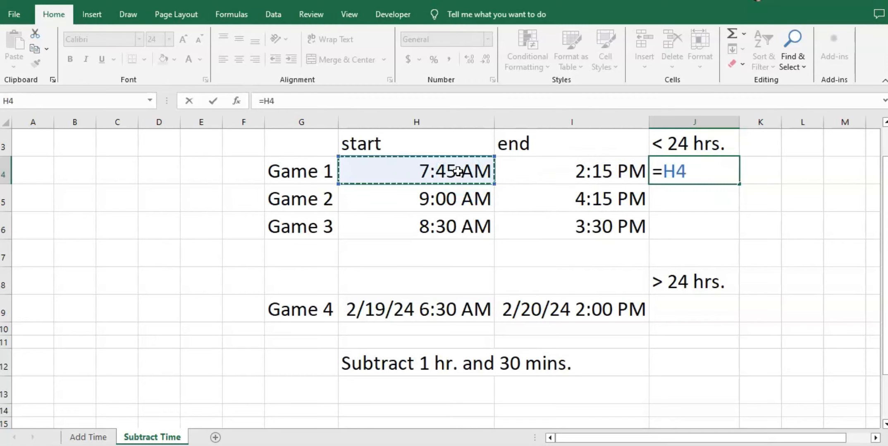
{"action": "type", "text": "-"}
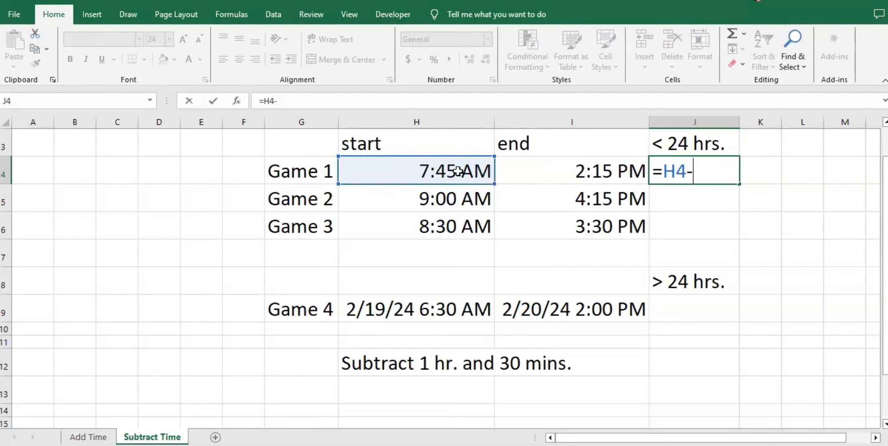
{"action": "left_click", "coordinate": [553, 172]}
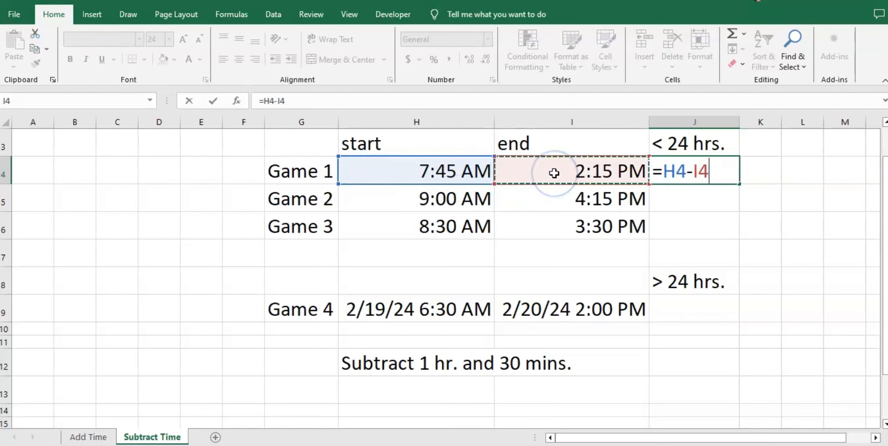
{"action": "key", "text": "Return"}
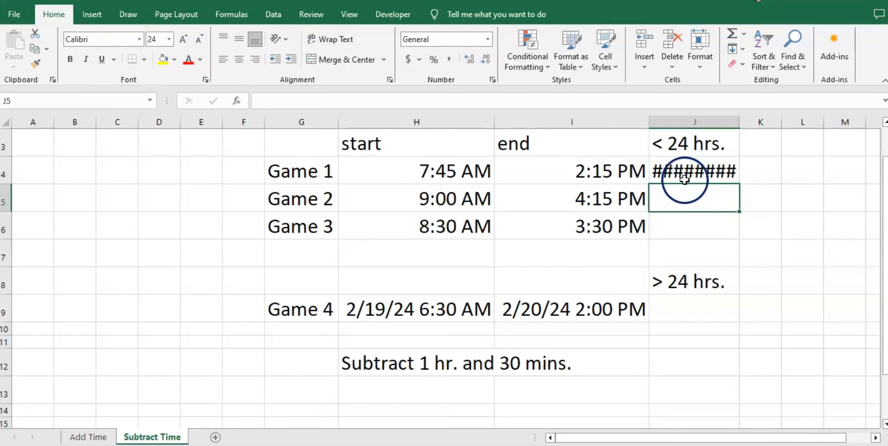
{"action": "mouse_move", "coordinate": [688, 165]}
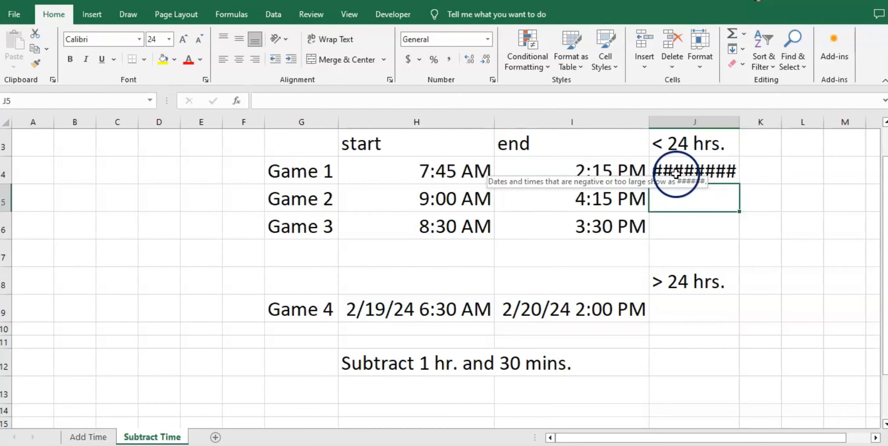
Replace the Game 1 formula in cell J4 with =I4-H4 to subtract the start time from the end time
{"action": "left_click", "coordinate": [707, 168]}
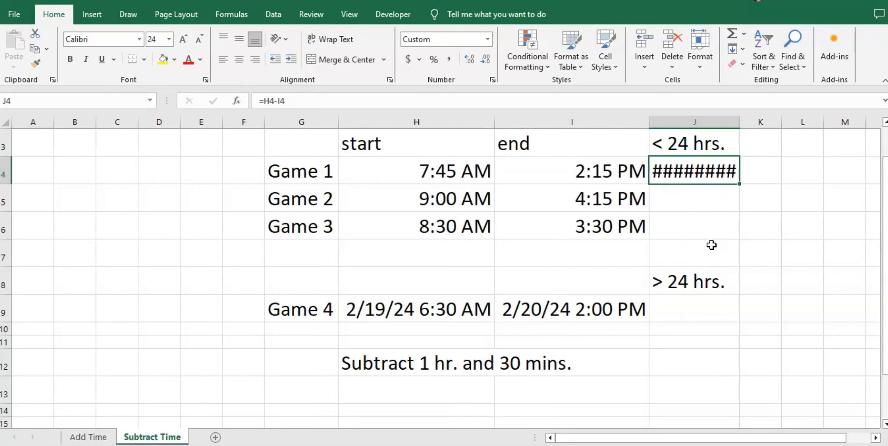
{"action": "type", "text": "="}
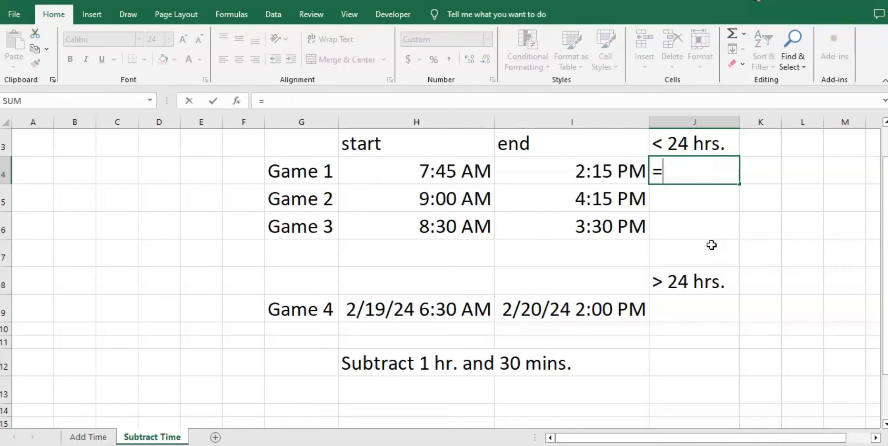
{"action": "key", "text": "Left"}
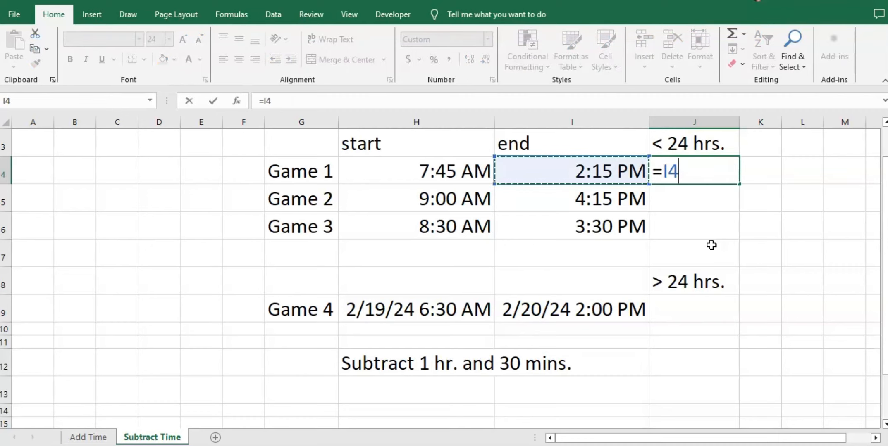
{"action": "type", "text": "-"}
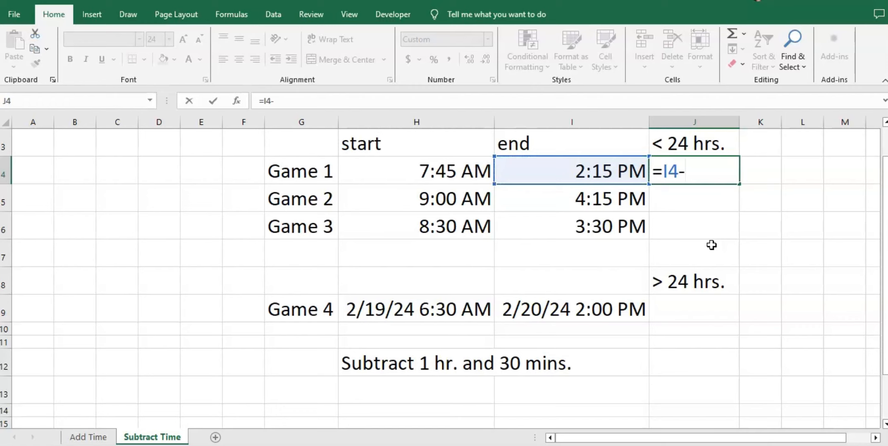
{"action": "key", "text": "Left"}
{"action": "key", "text": "Left"}
{"action": "key", "text": "Return"}
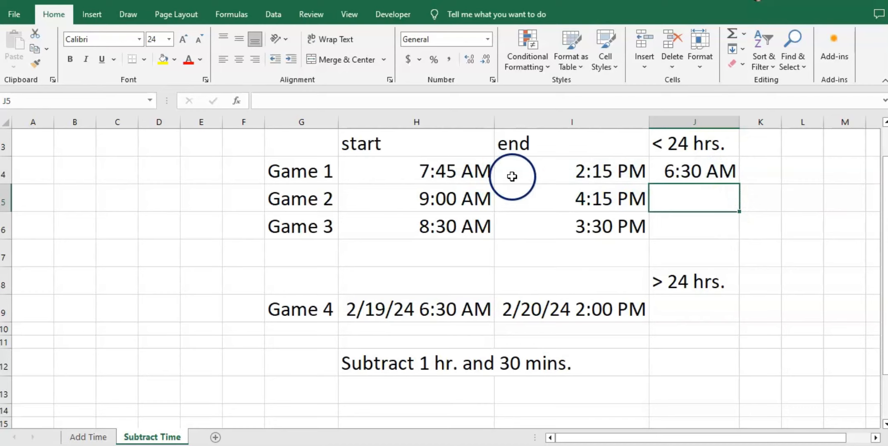
Apply the existing custom number format [h] : mm to the Game 1 duration in cell J4
{"action": "left_click", "coordinate": [693, 173]}
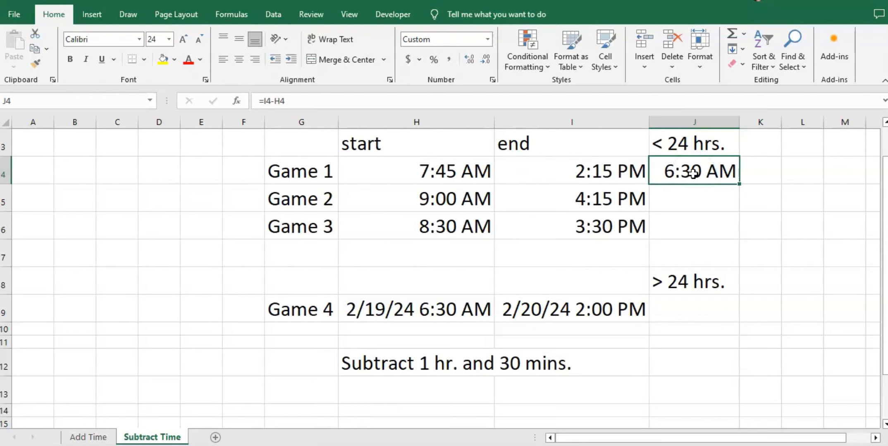
{"action": "right_click", "coordinate": [693, 174]}
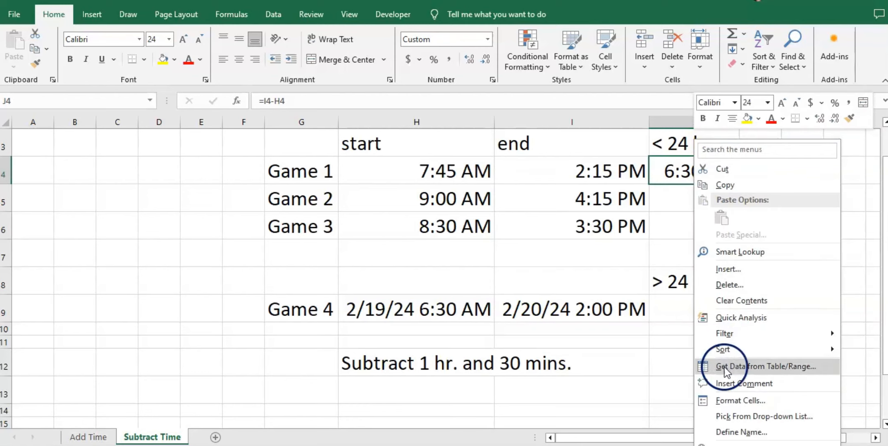
{"action": "left_click", "coordinate": [724, 400]}
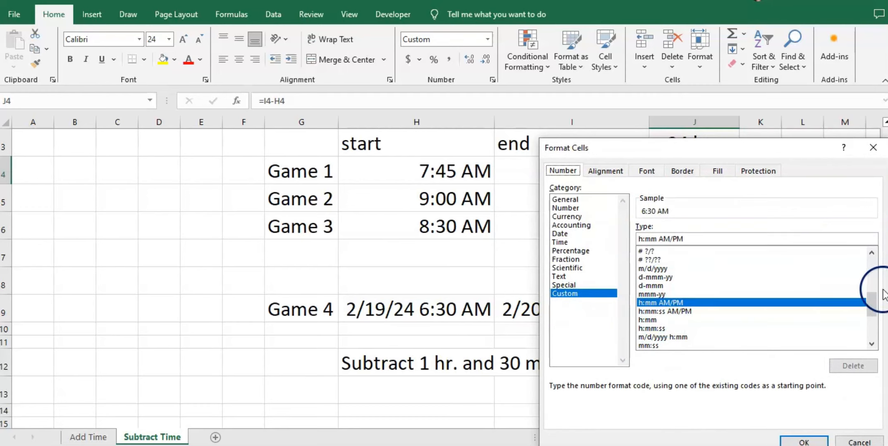
{"action": "left_click", "coordinate": [875, 343]}
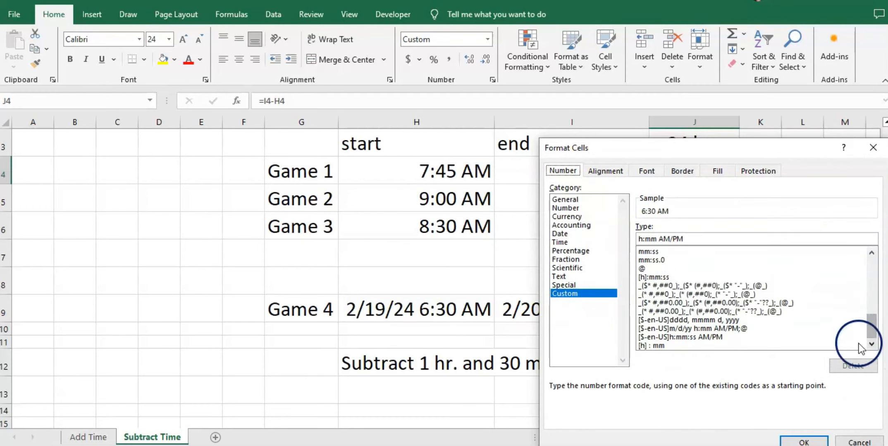
{"action": "left_click", "coordinate": [649, 345]}
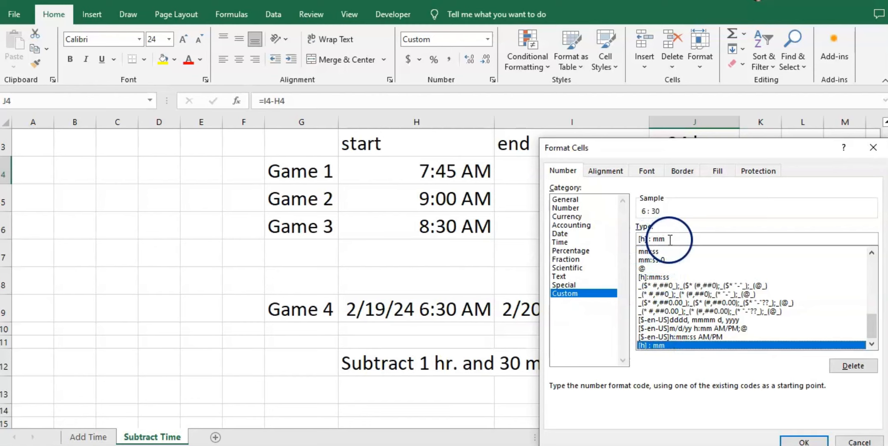
{"action": "left_click", "coordinate": [797, 440]}
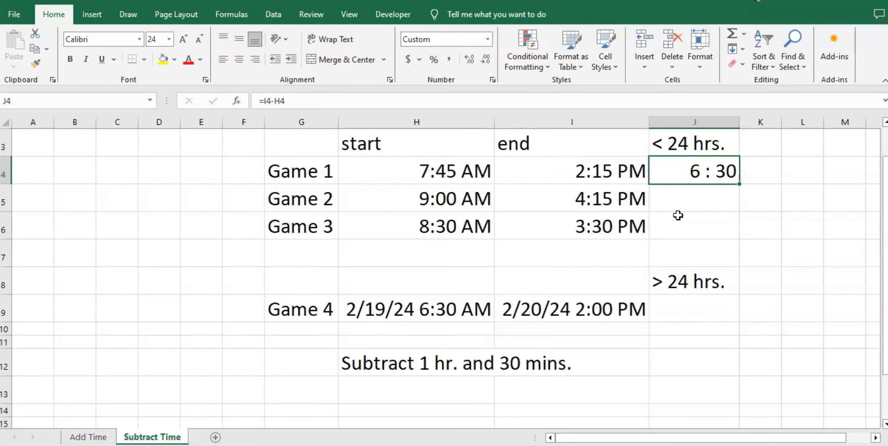
Calculate Game 1's duration in decimal hours by entering =(I4-H4)*24 in cell J4
{"action": "type", "text": "="}
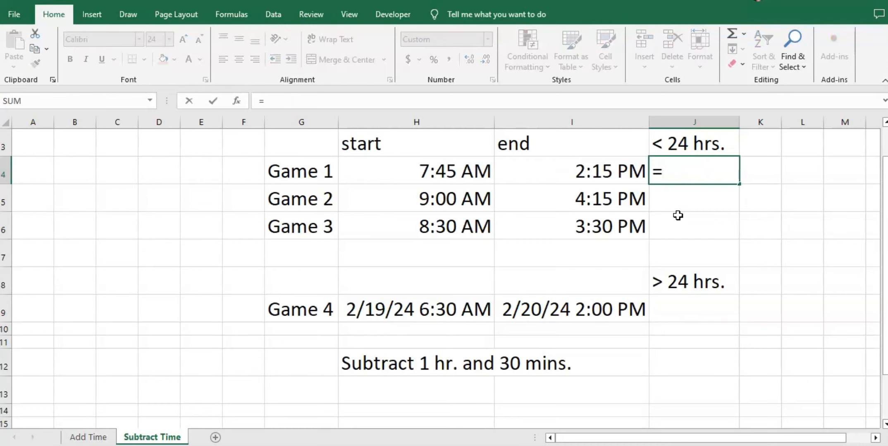
{"action": "key", "text": "Left"}
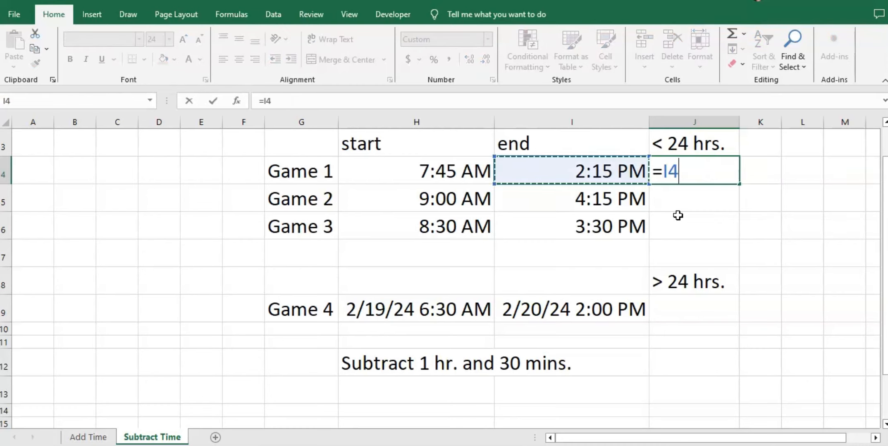
{"action": "type", "text": "-"}
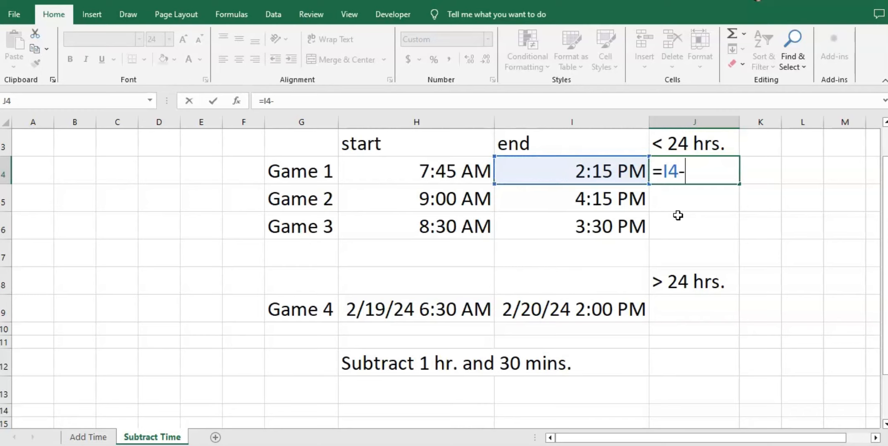
{"action": "key", "text": "Left"}
{"action": "key", "text": "Left"}
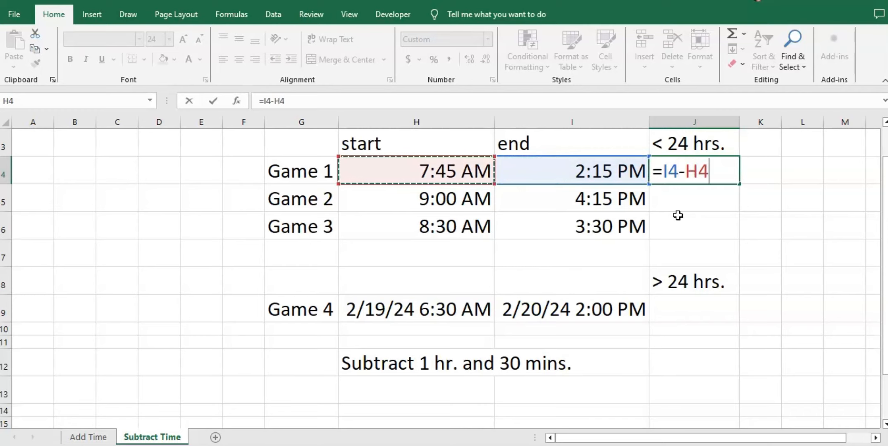
{"action": "type", "text": ")"}
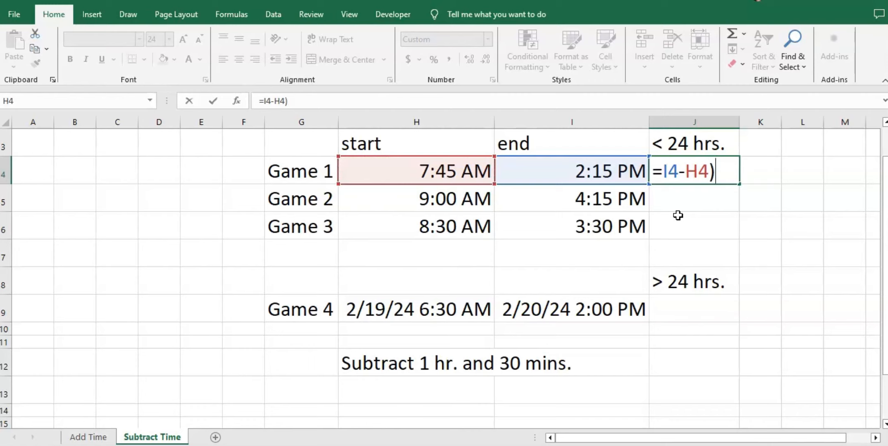
{"action": "left_click", "coordinate": [662, 171]}
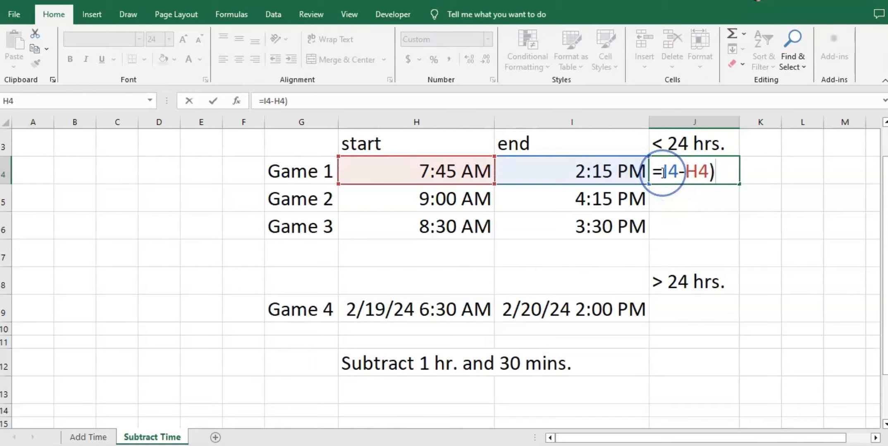
{"action": "type", "text": "("}
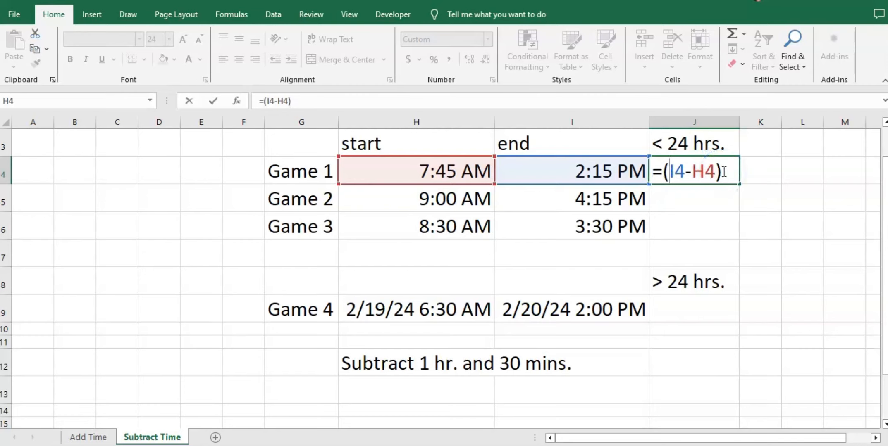
{"action": "type", "text": "*24"}
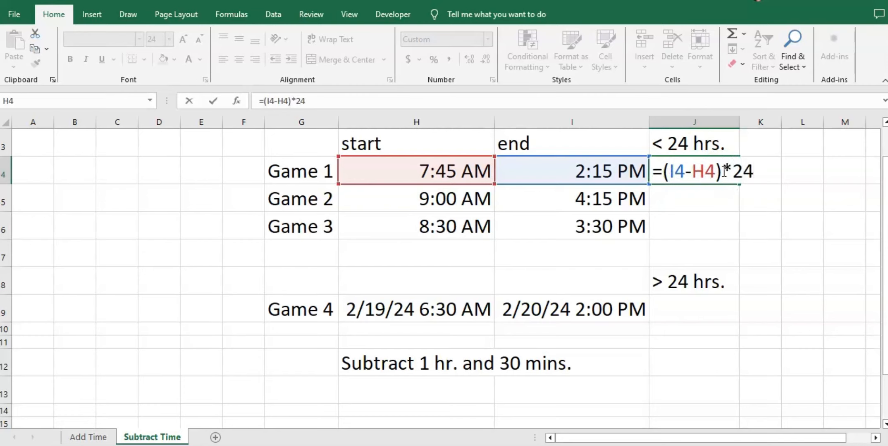
{"action": "key", "text": "Return"}
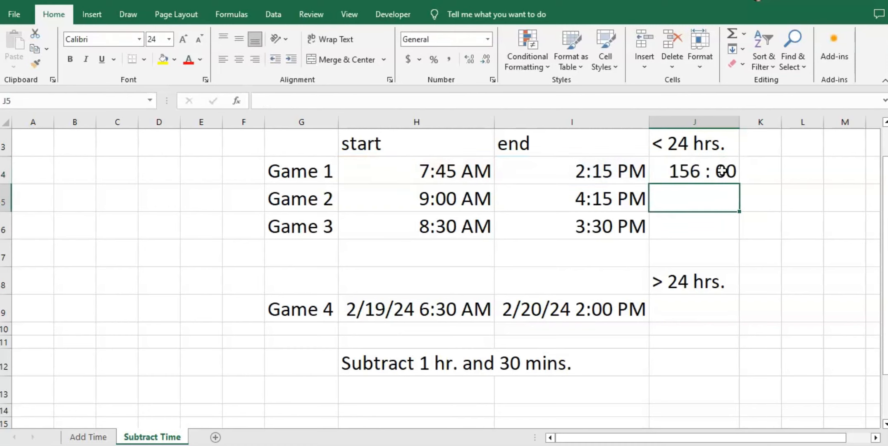
Apply the Number format to cell J4 and fill its formula down through J6 for Games 2 and 3
{"action": "left_click", "coordinate": [721, 171]}
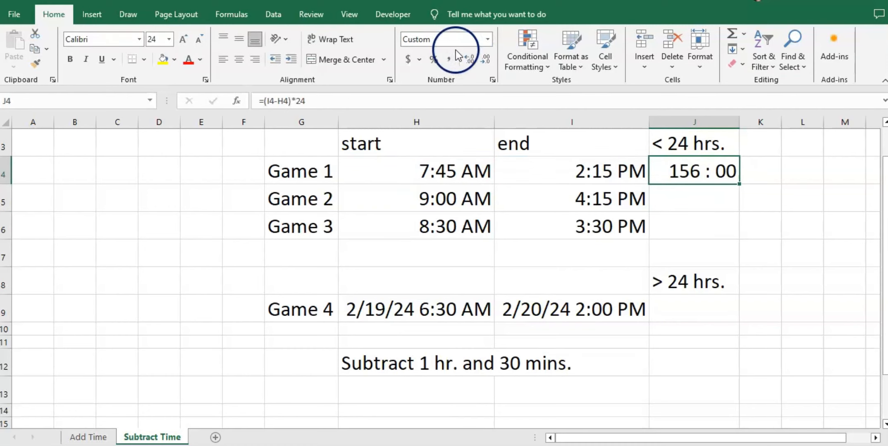
{"action": "left_click", "coordinate": [488, 40]}
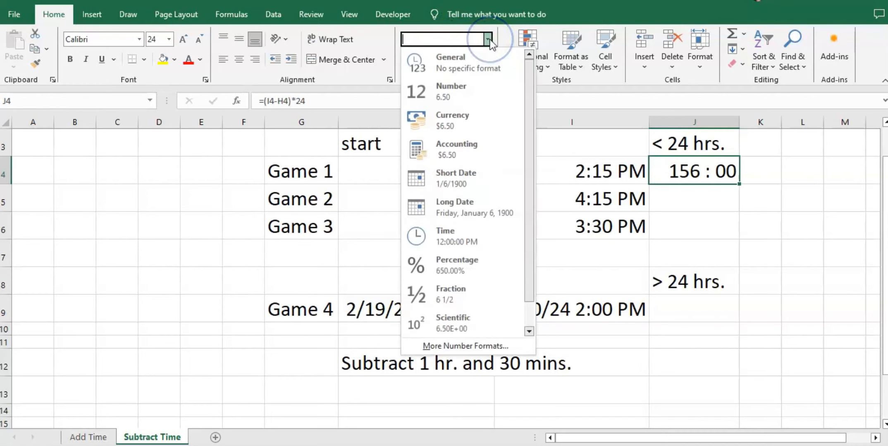
{"action": "left_click", "coordinate": [462, 93]}
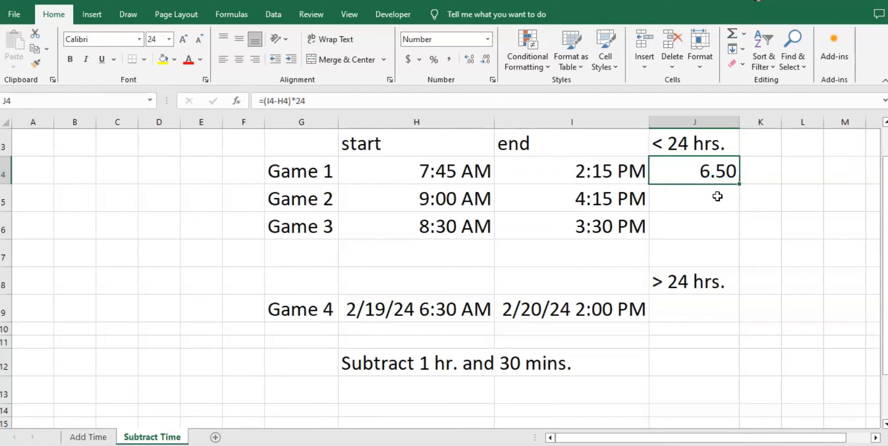
{"action": "double_click", "coordinate": [739, 182]}
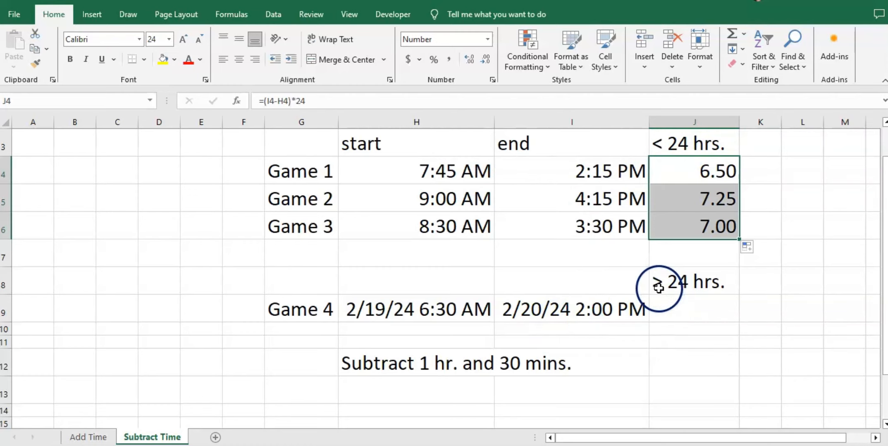
Enter =I9-H9 in cell J9 to subtract Game 4's start date and time from its end date and time
{"action": "left_click", "coordinate": [694, 310]}
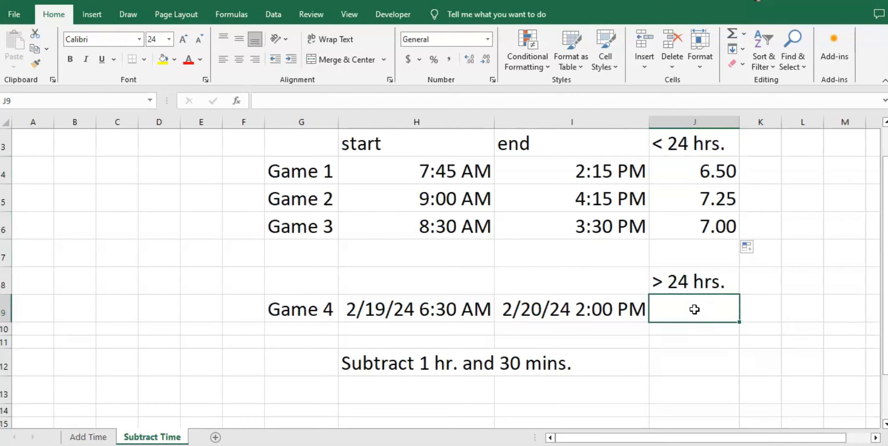
{"action": "type", "text": "="}
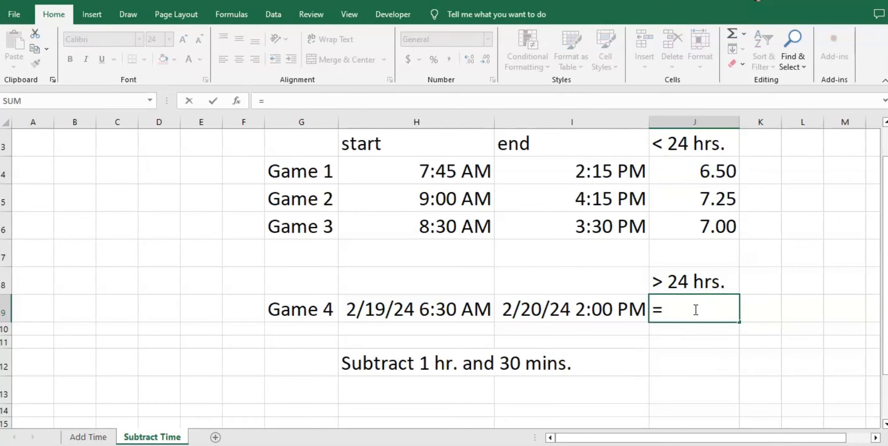
{"action": "key", "text": "Left"}
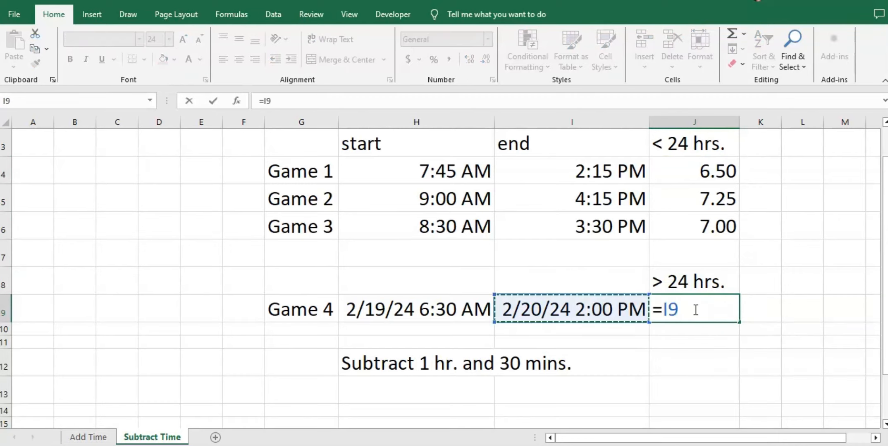
{"action": "type", "text": "-"}
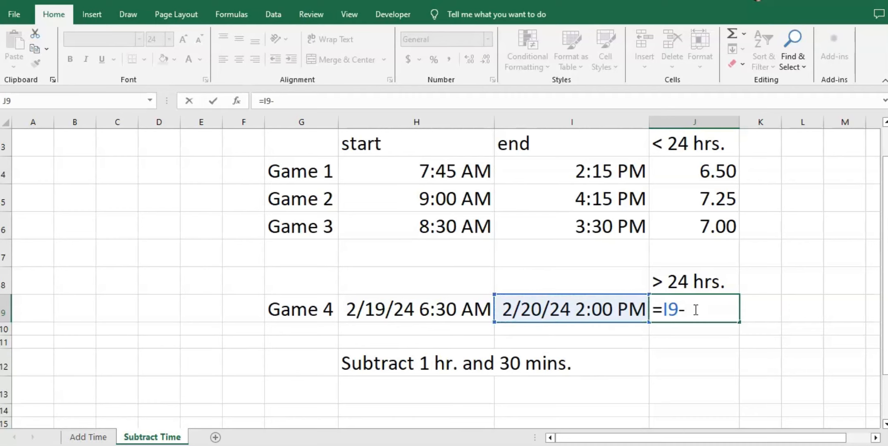
{"action": "key", "text": "Left"}
{"action": "key", "text": "Left"}
{"action": "key", "text": "Return"}
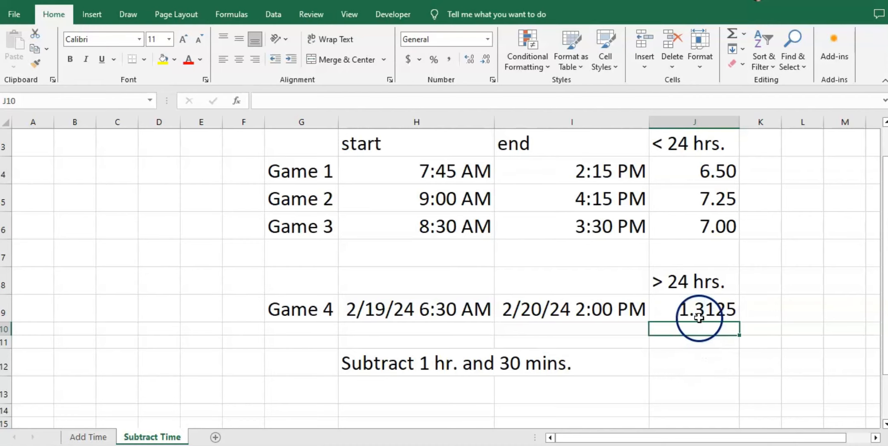
Apply the existing custom number format [h] : mm to the Game 4 duration in cell J9
{"action": "left_click", "coordinate": [722, 311]}
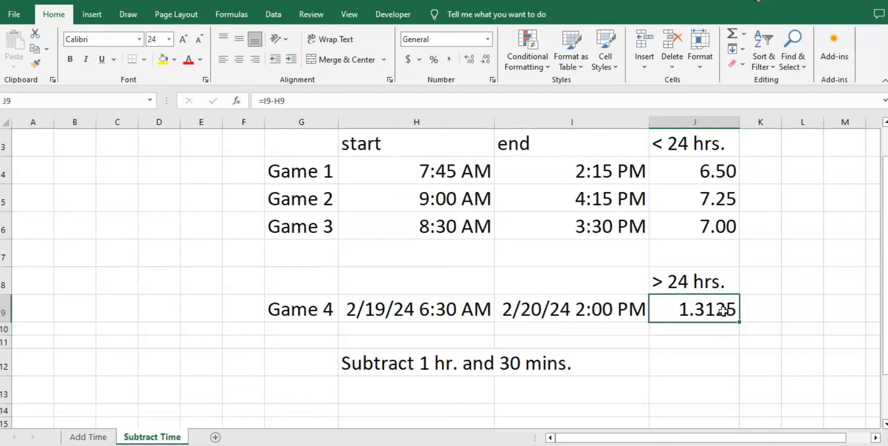
{"action": "right_click", "coordinate": [724, 312]}
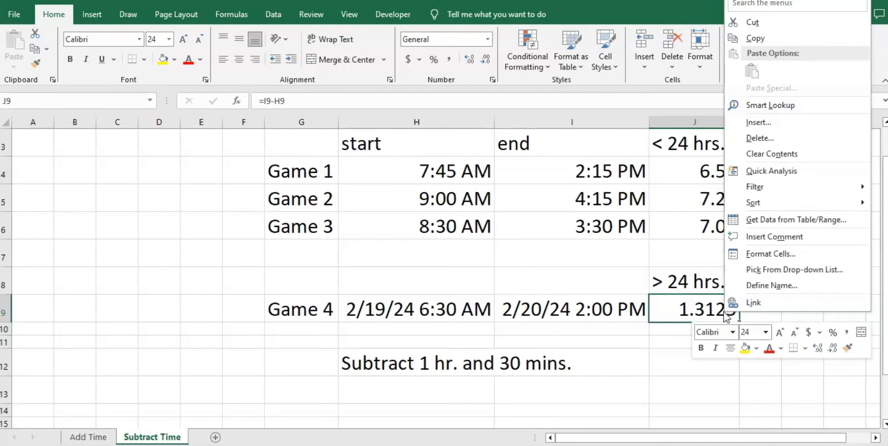
{"action": "left_click", "coordinate": [753, 253]}
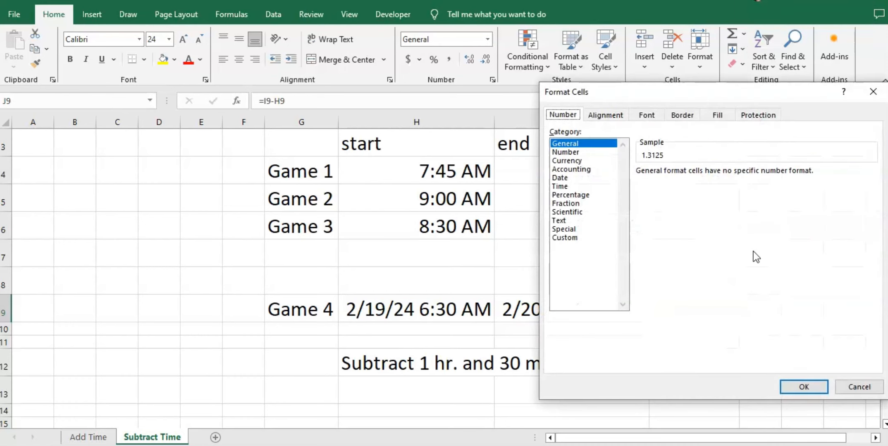
{"action": "left_click", "coordinate": [576, 238]}
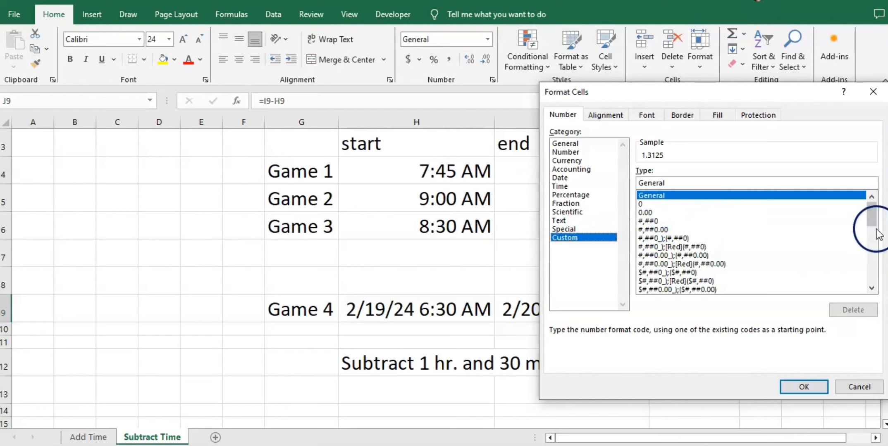
{"action": "left_click_drag", "start_coordinate": [872, 223], "coordinate": [872, 291]}
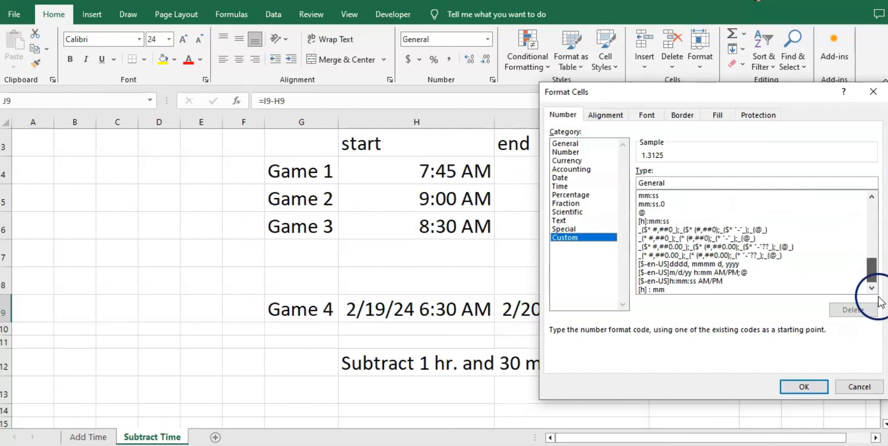
{"action": "left_click", "coordinate": [647, 290]}
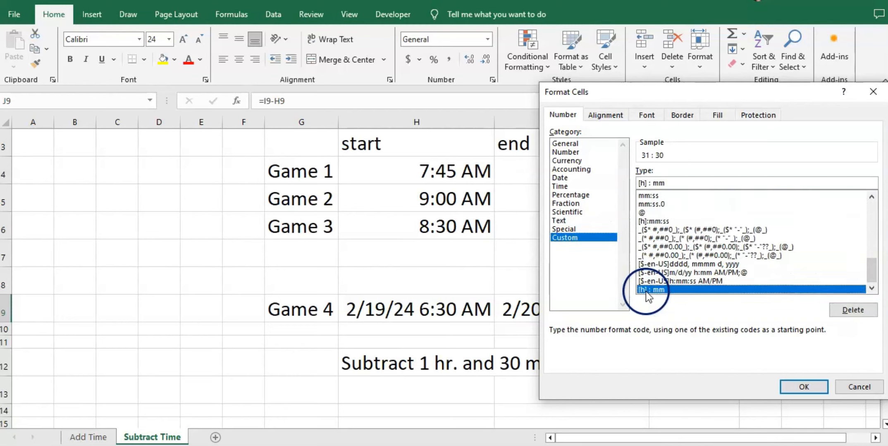
{"action": "left_click", "coordinate": [804, 388]}
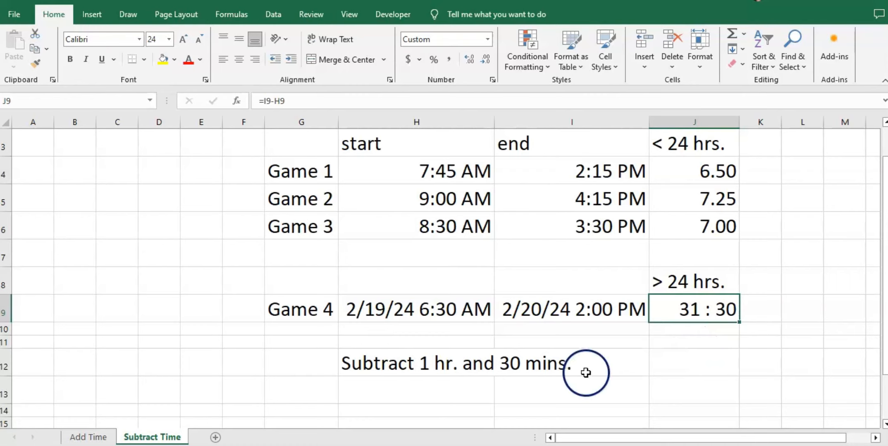
Enter the time 10 am in cell G13, below the Subtract 1 hr. and 30 mins. heading
{"action": "left_click", "coordinate": [306, 395]}
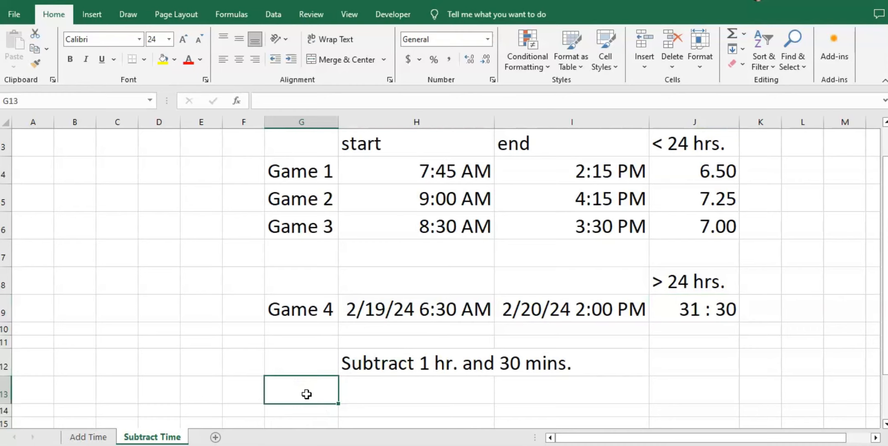
{"action": "type", "text": "1"}
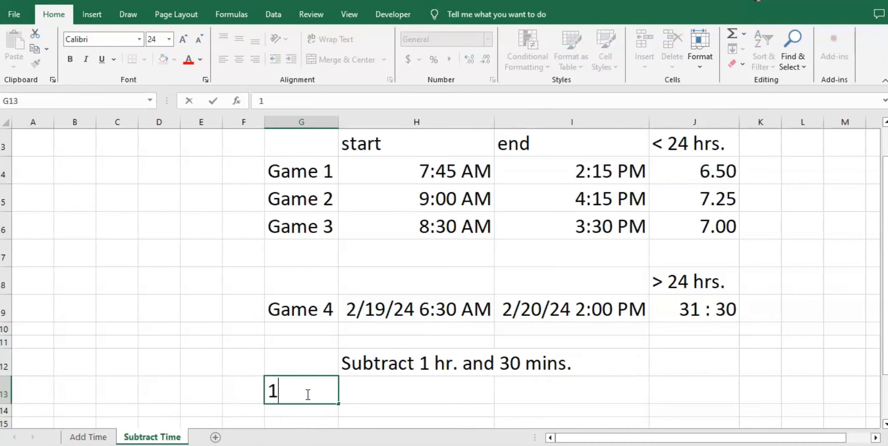
{"action": "type", "text": "0 am"}
{"action": "key", "text": "Return"}
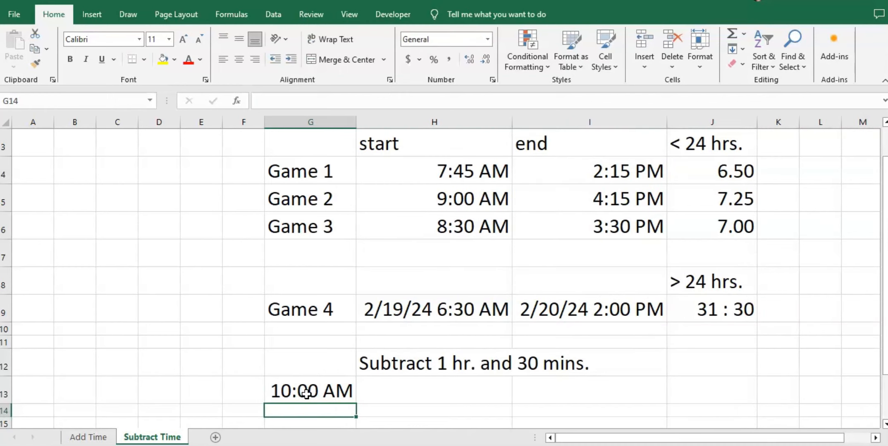
Subtract 1 hour and 30 minutes from the time in G13 by entering =G13-TIME(1,30,0) in cell H13
{"action": "key", "text": "Up"}
{"action": "key", "text": "Right"}
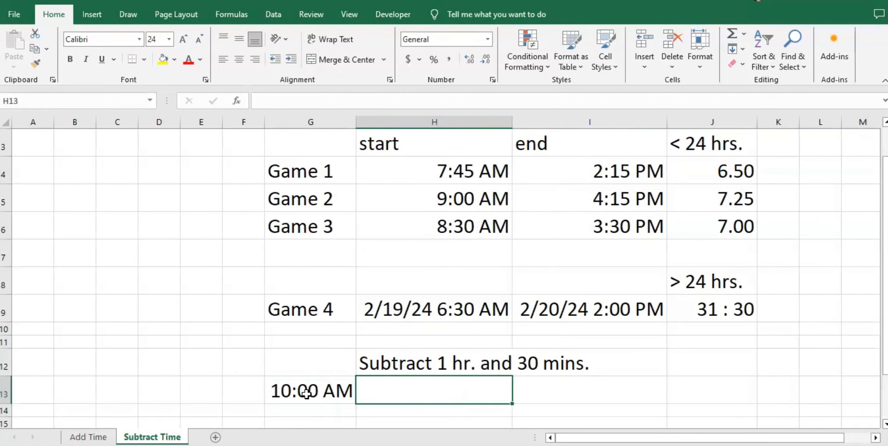
{"action": "type", "text": "="}
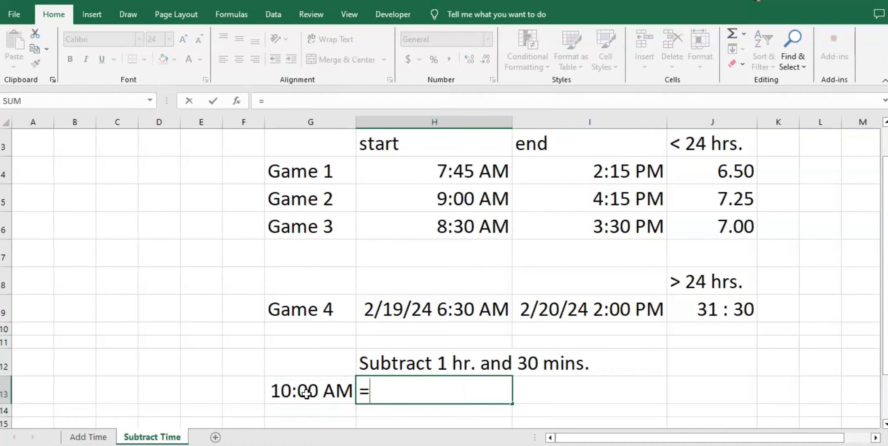
{"action": "left_click", "coordinate": [307, 393]}
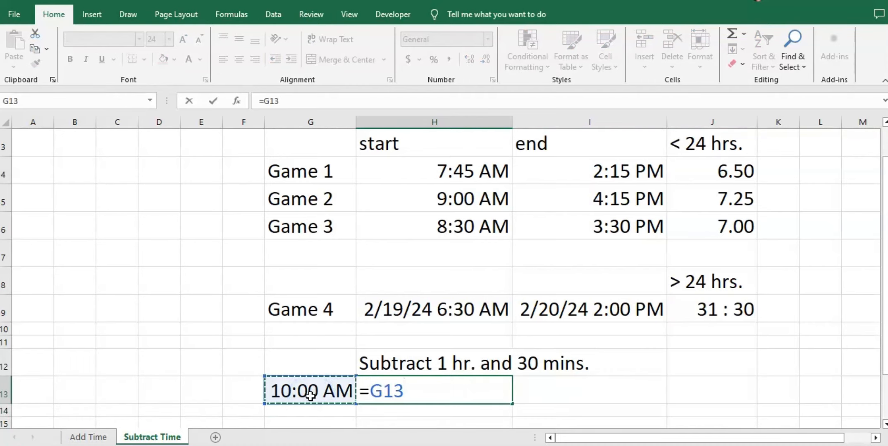
{"action": "type", "text": "_"}
{"action": "key", "text": "BackSpace"}
{"action": "type", "text": "-"}
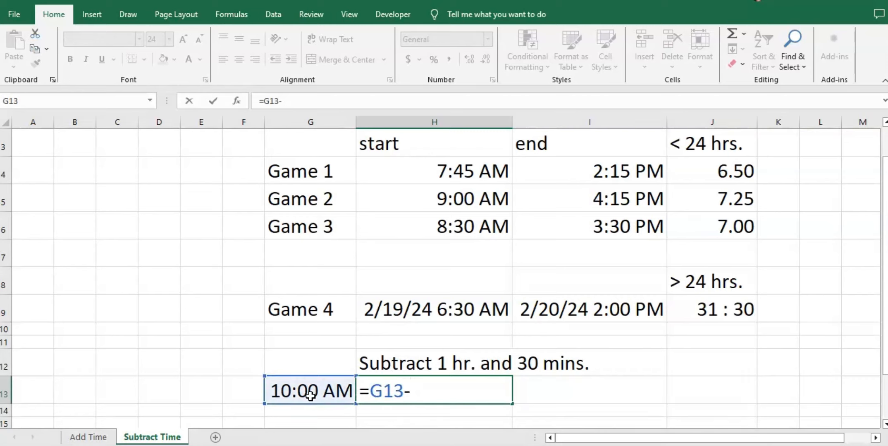
{"action": "type", "text": "t"}
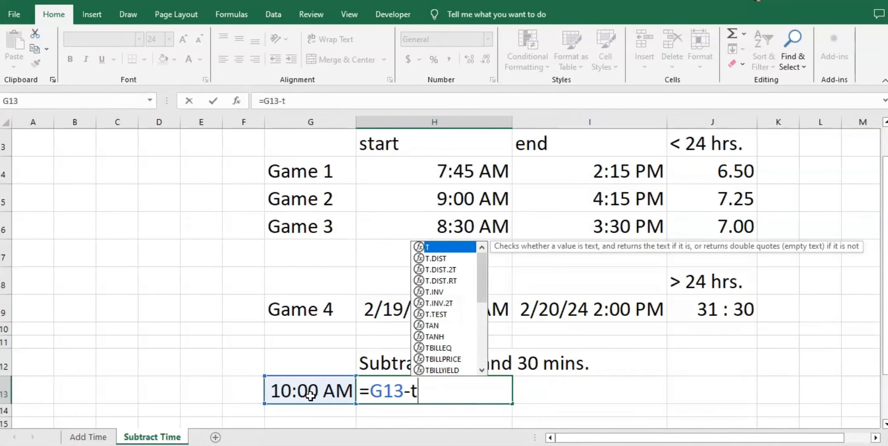
{"action": "type", "text": "im"}
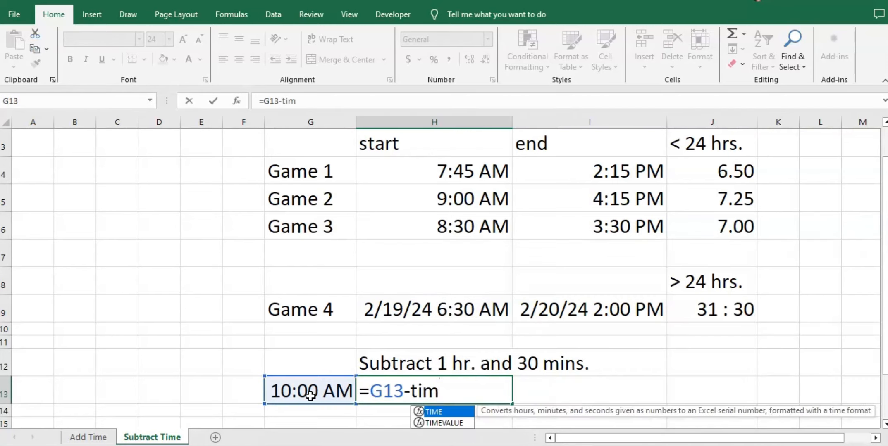
{"action": "double_click", "coordinate": [434, 412]}
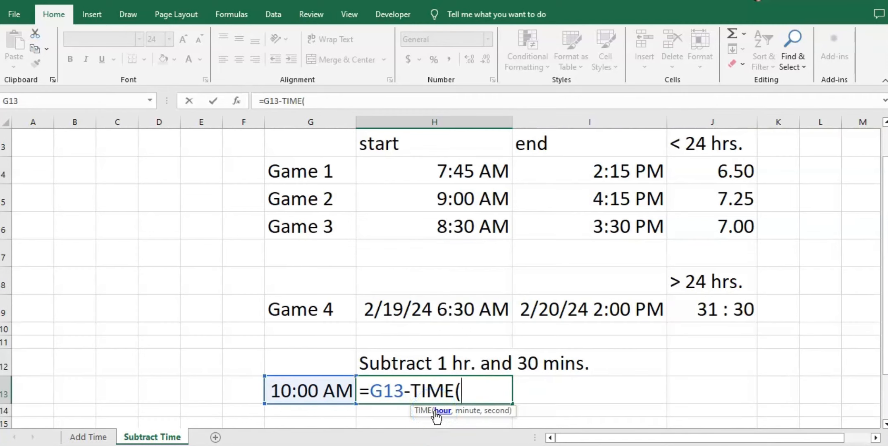
{"action": "type", "text": "1,3"}
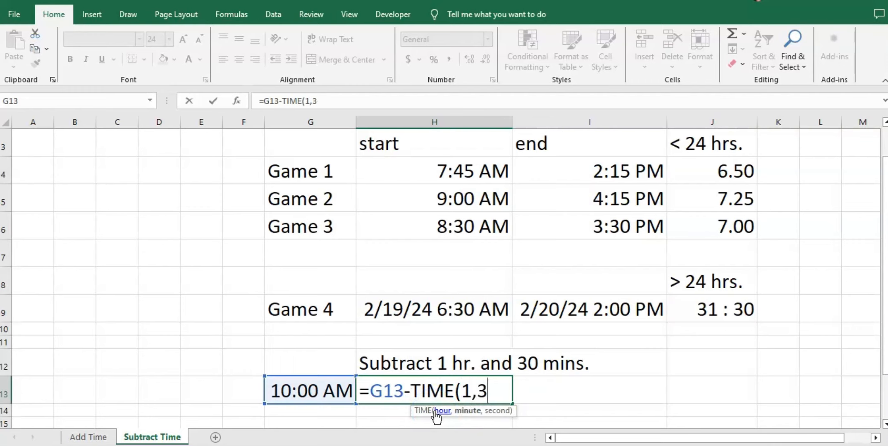
{"action": "type", "text": "0,0"}
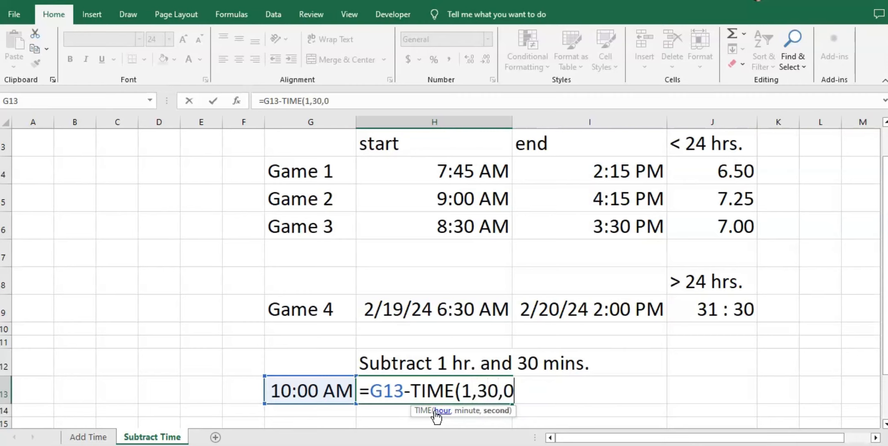
{"action": "type", "text": ")"}
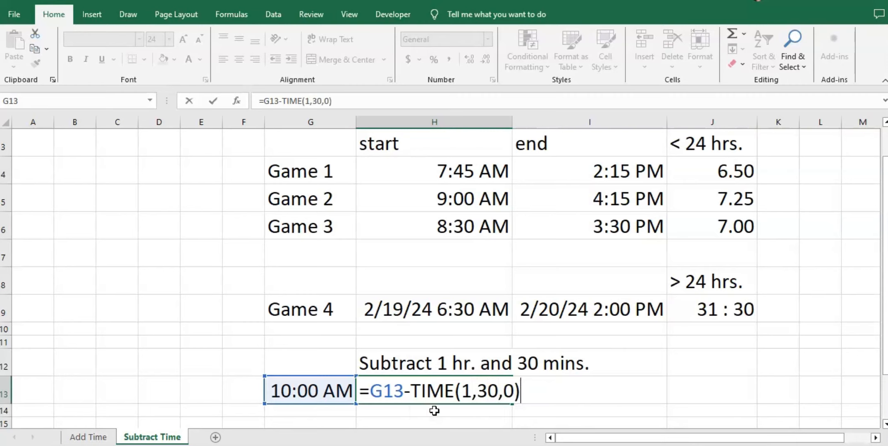
{"action": "key", "text": "Return"}
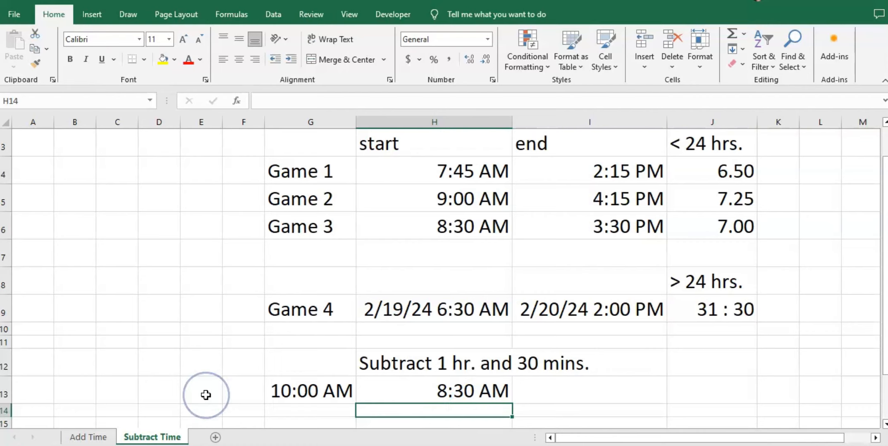
Look at the Add Time sheet and return to the Subtract Time sheet
{"action": "left_click", "coordinate": [94, 439]}
{"action": "left_click", "coordinate": [149, 438]}
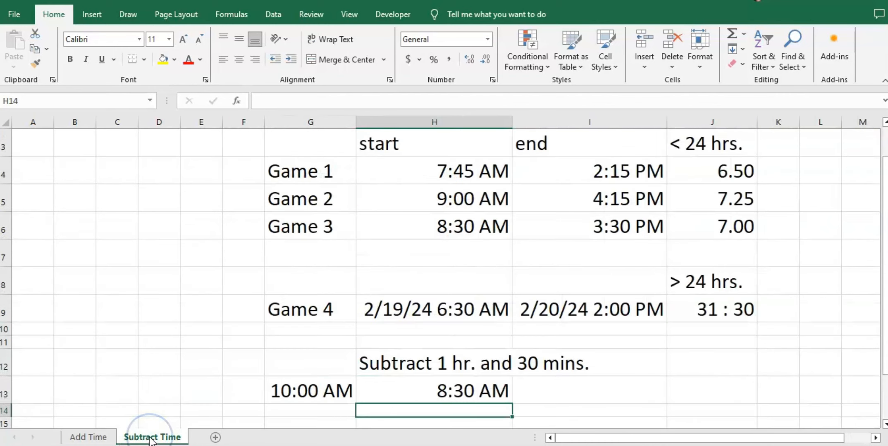